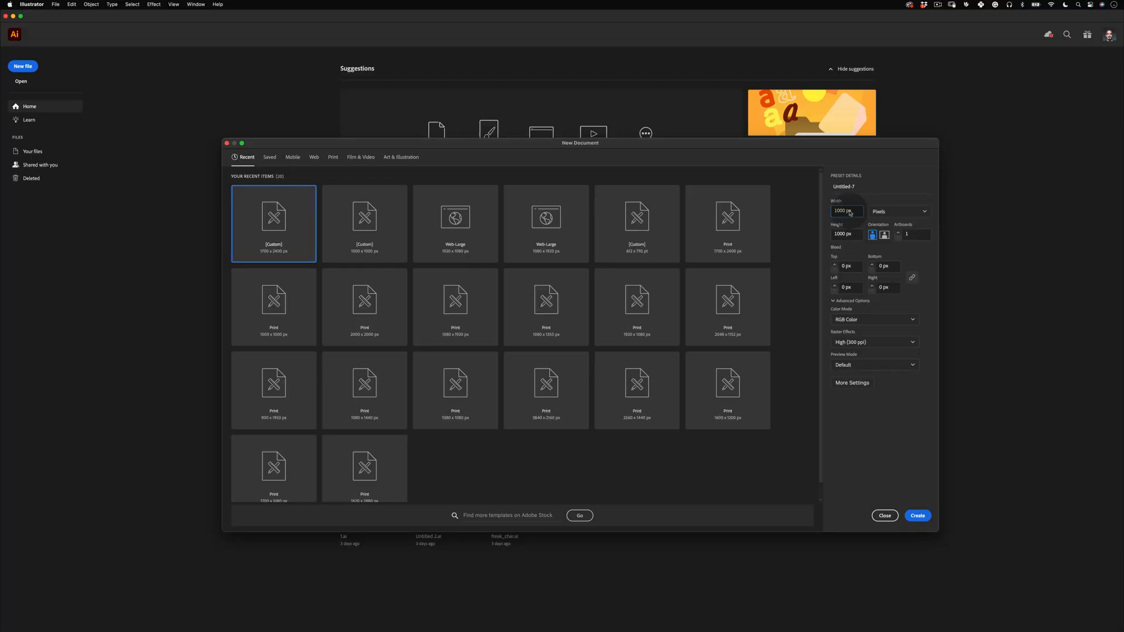
Create a new RGB document 1700 px wide and 2400 px high
text(17)
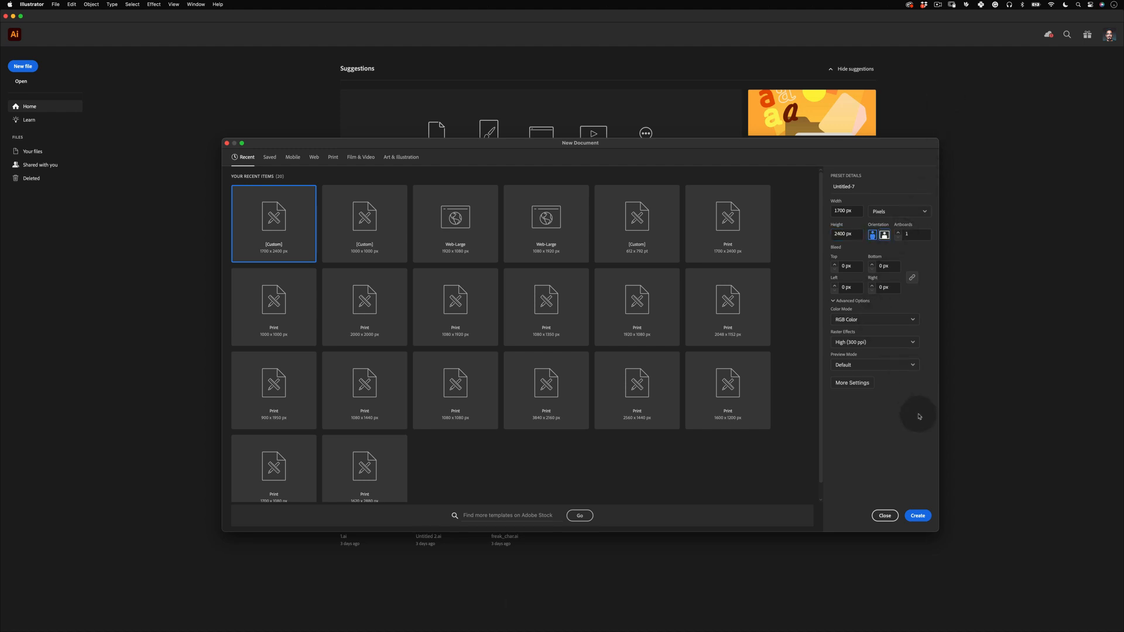
click(918, 516)
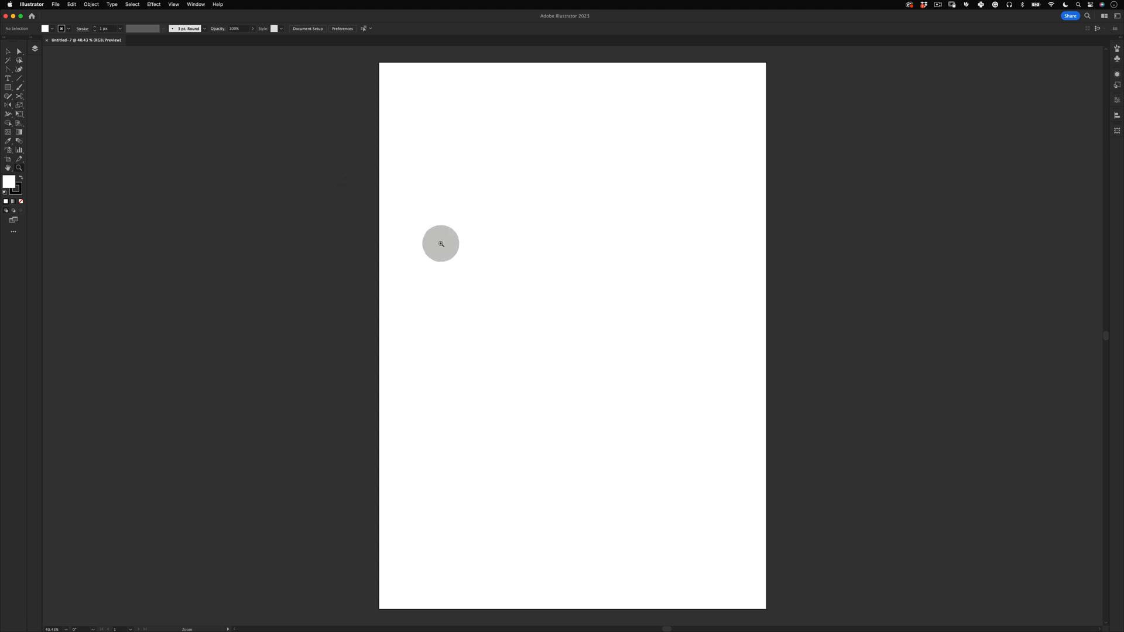
Draw a portrait rectangle about 839 by 1333 px on the lower middle part of the artboard
key(v)
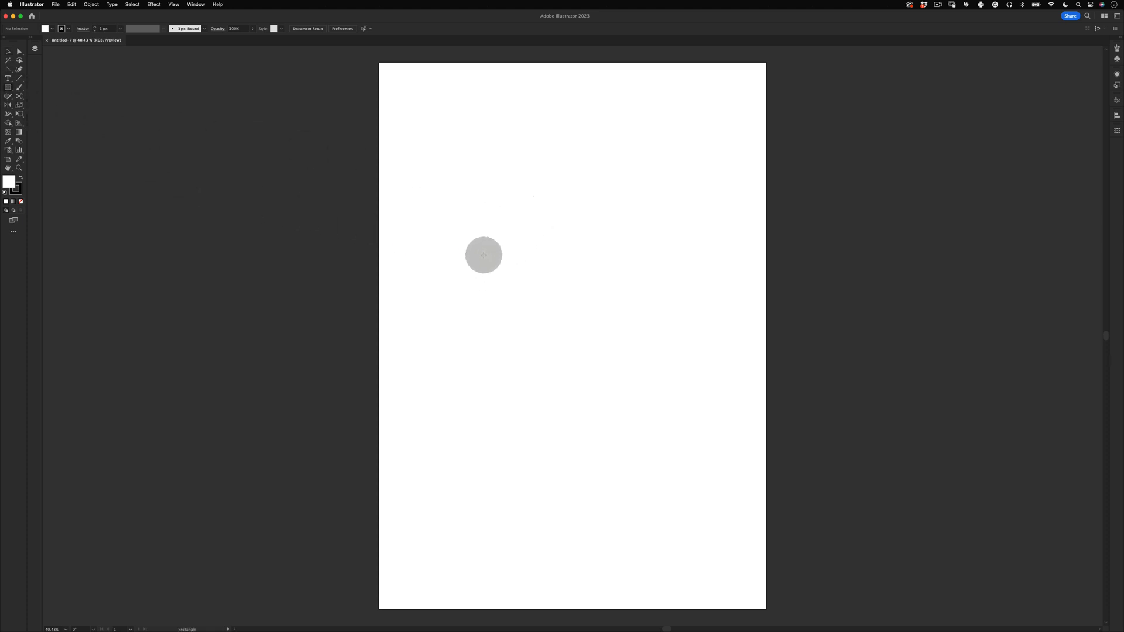
drag(481, 247, 673, 550)
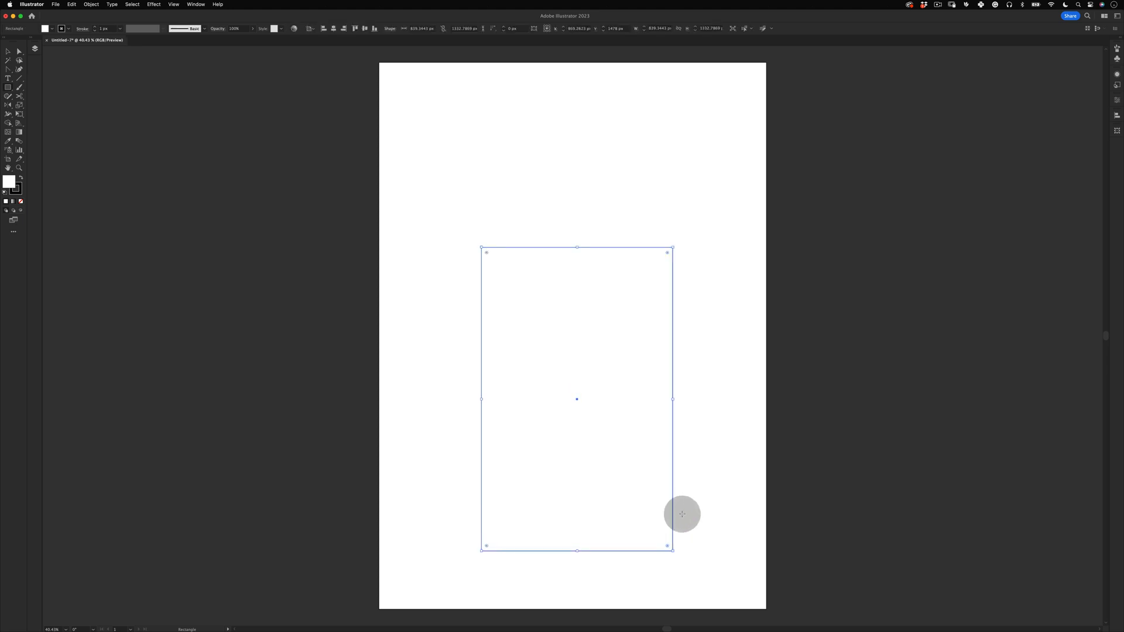
key(v)
click(691, 497)
click(648, 551)
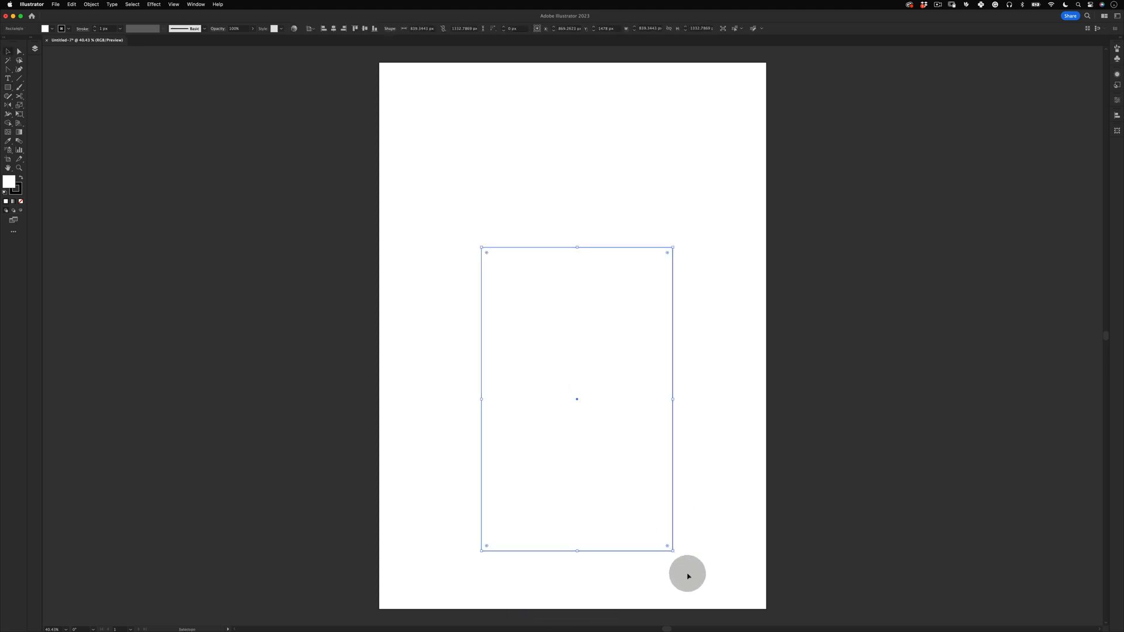
Duplicate the rectangle twice in place, lowering each copy's top edge to form three stepped heights on a shared base
key(super+c)
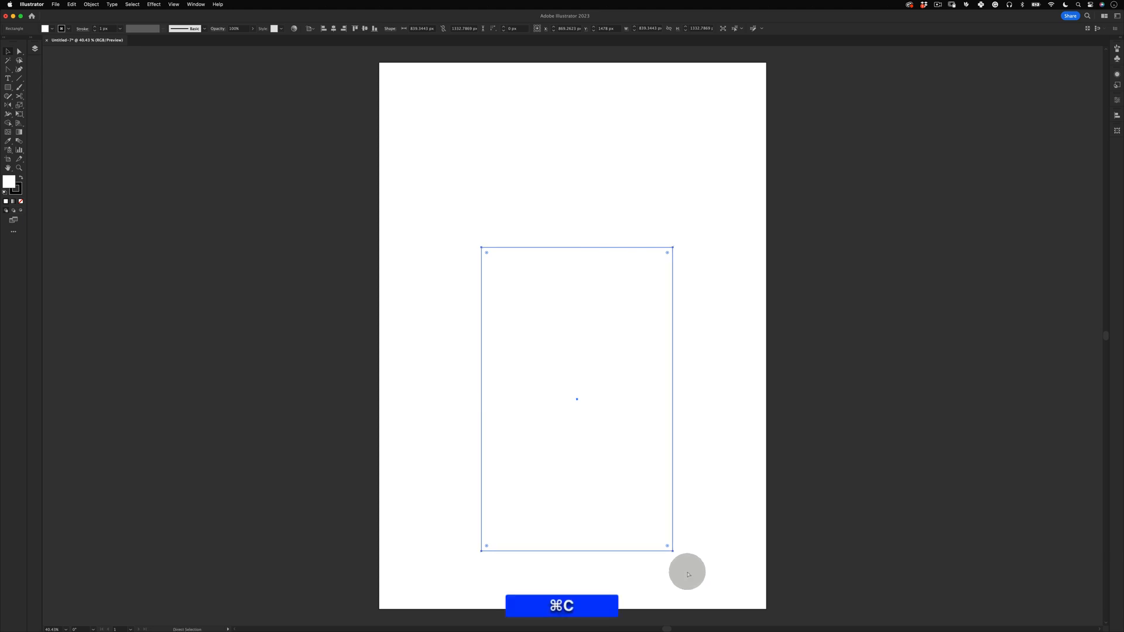
key(super+f)
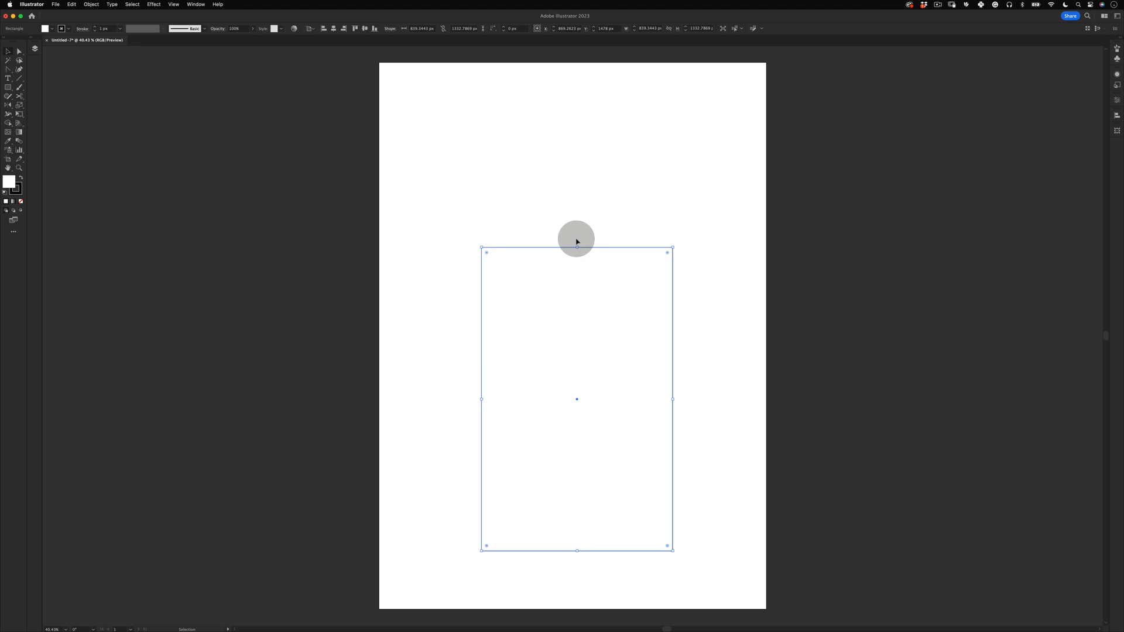
drag(576, 247, 577, 286)
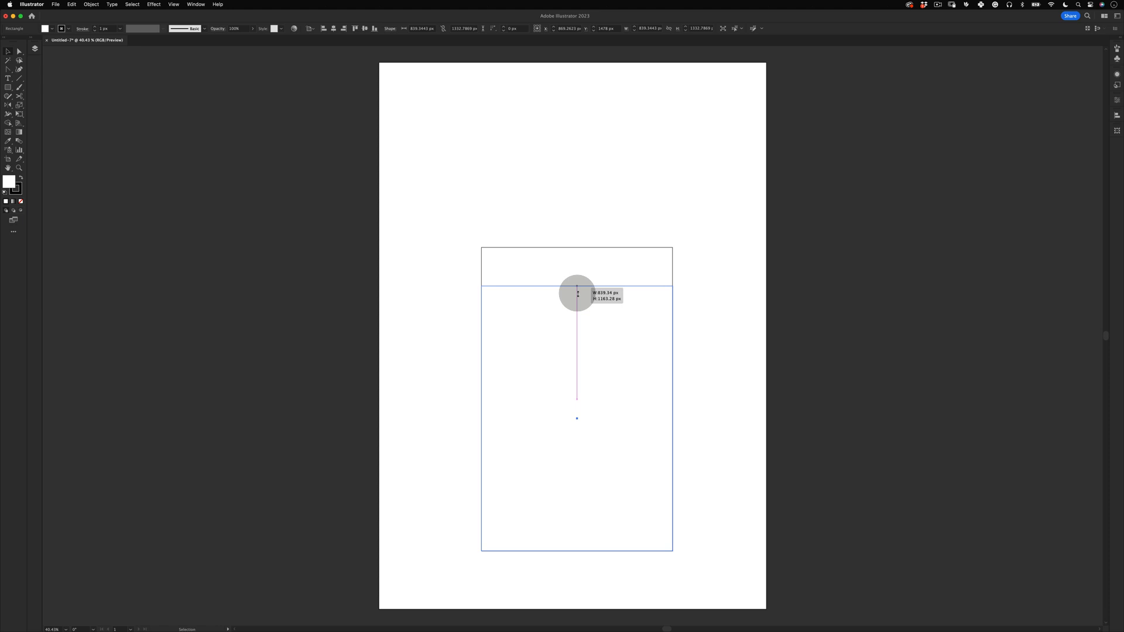
drag(577, 293, 577, 419)
key(super+c)
key(v)
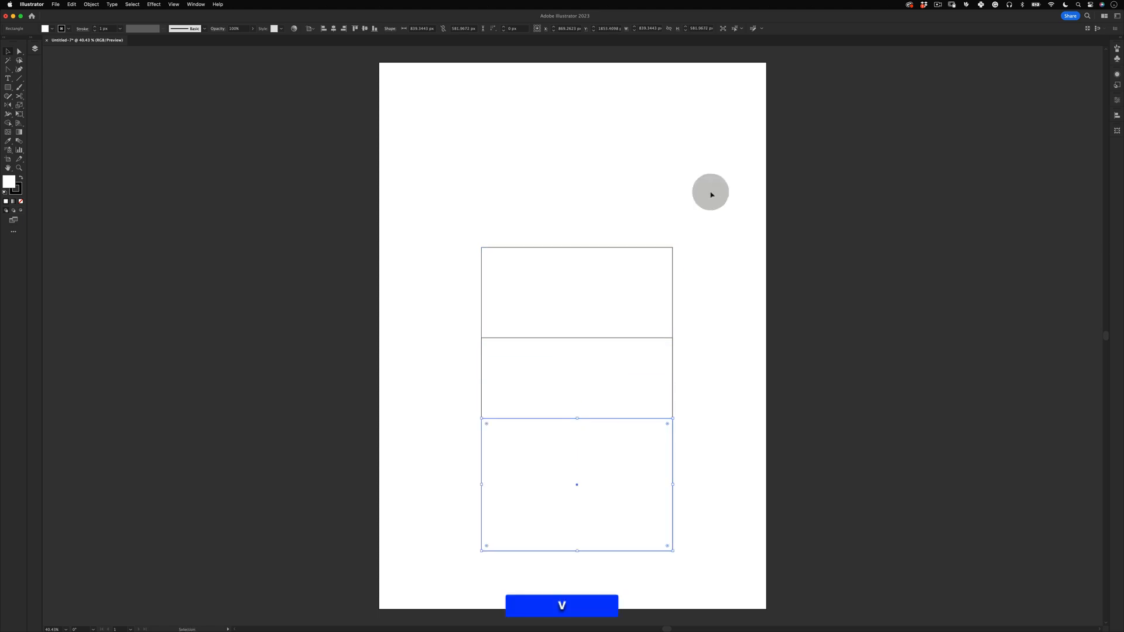
Stretch all three rectangles upward together until the tallest is about 1564 px high
drag(710, 193, 527, 456)
drag(576, 247, 581, 195)
click(726, 165)
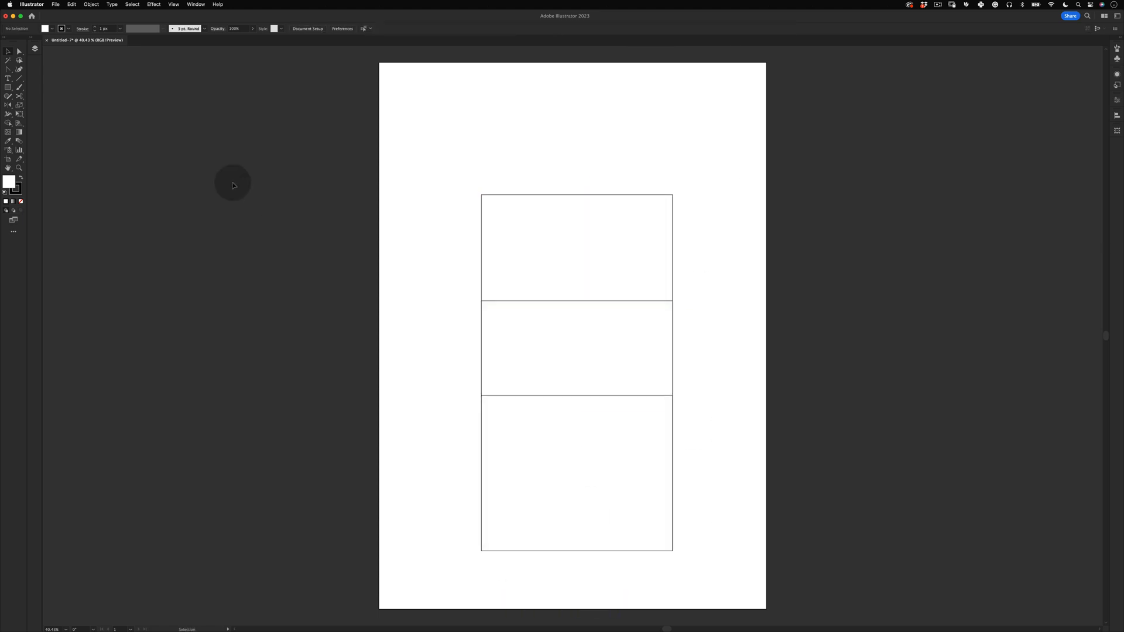
Round the top corners of all three rectangles fully, to a radius of about 420 px, to form arches
click(19, 52)
drag(441, 149, 694, 400)
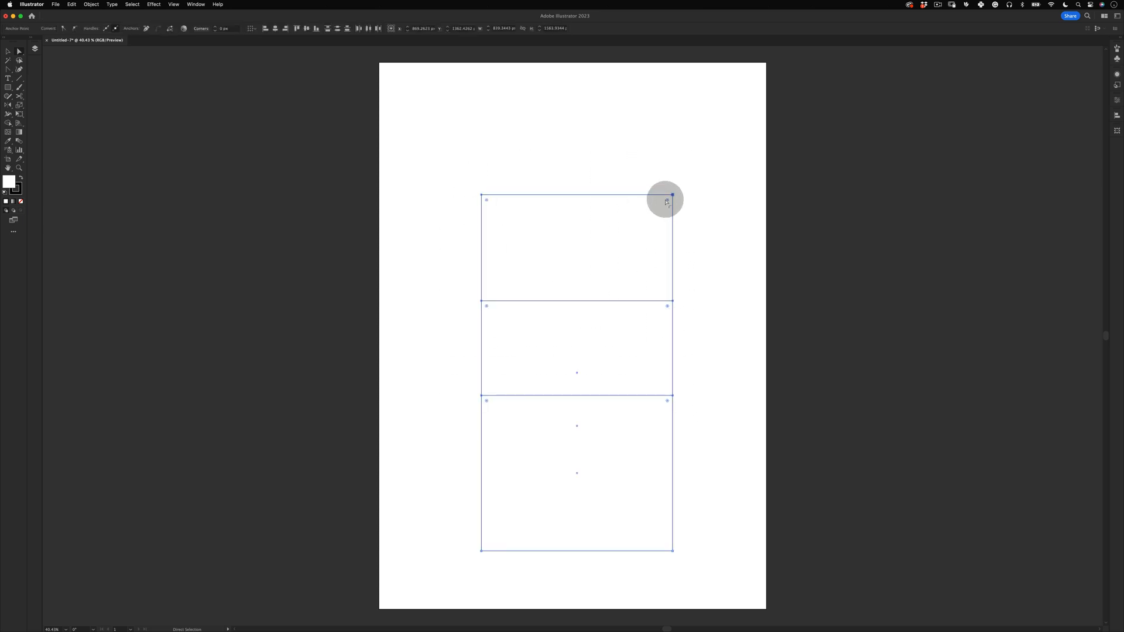
drag(668, 202, 614, 364)
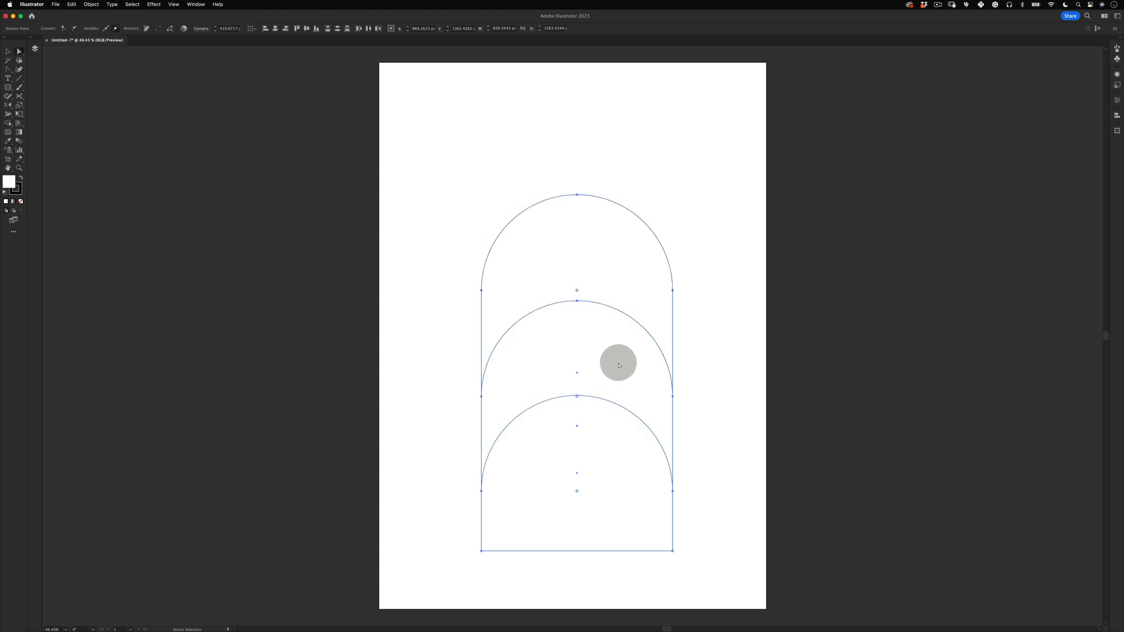
key(v)
click(702, 272)
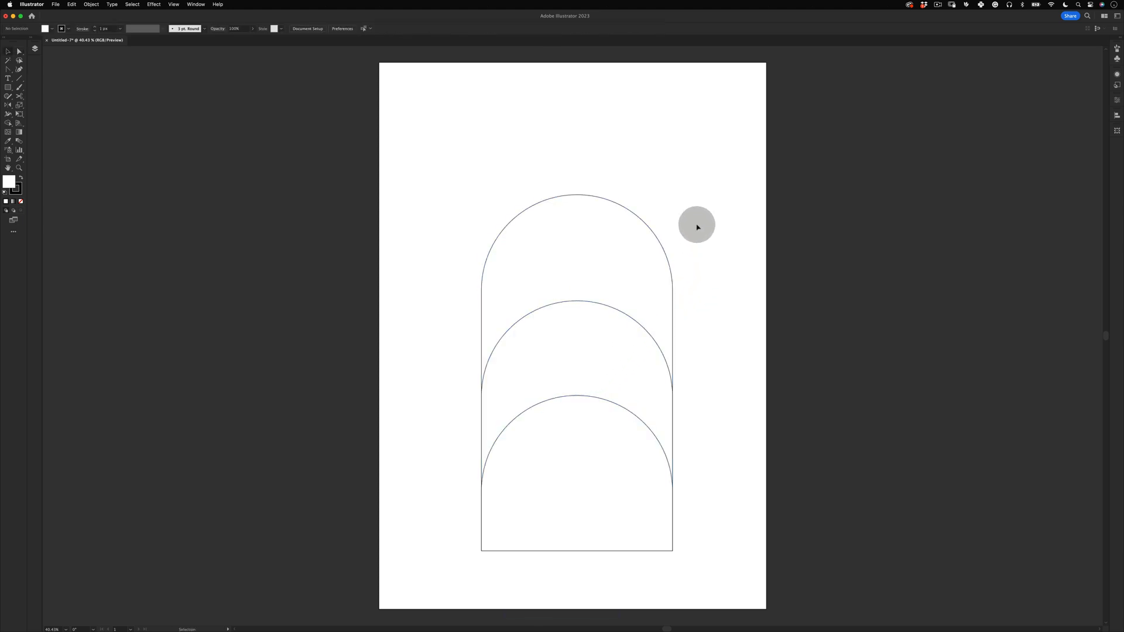
Fill the tallest arch with a freeform gradient
drag(687, 174, 605, 288)
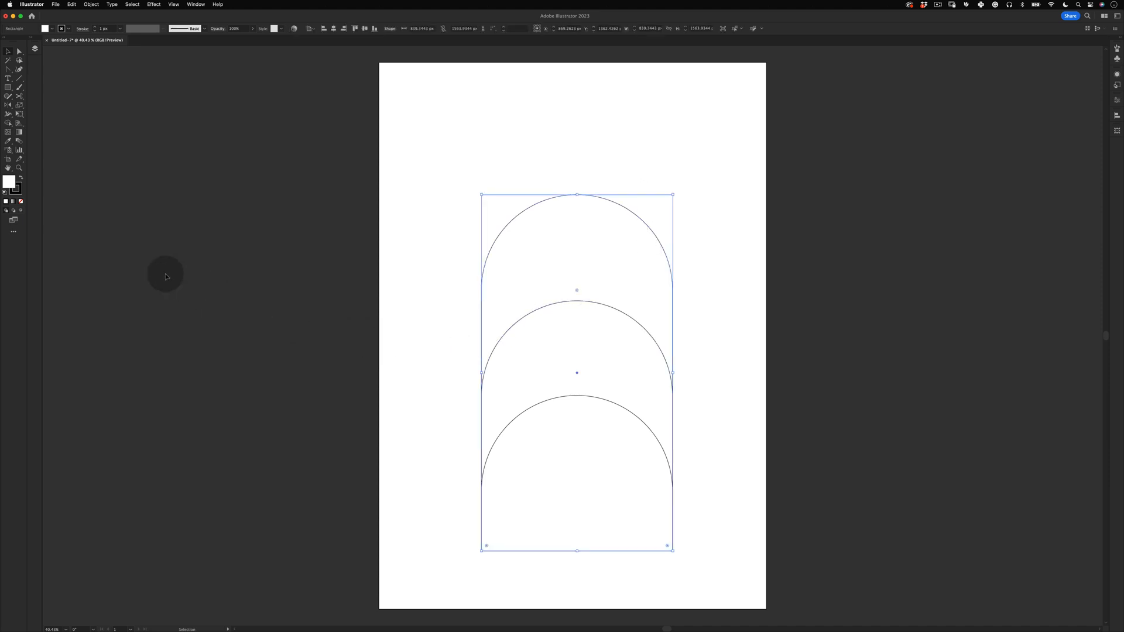
key(x)
click(12, 201)
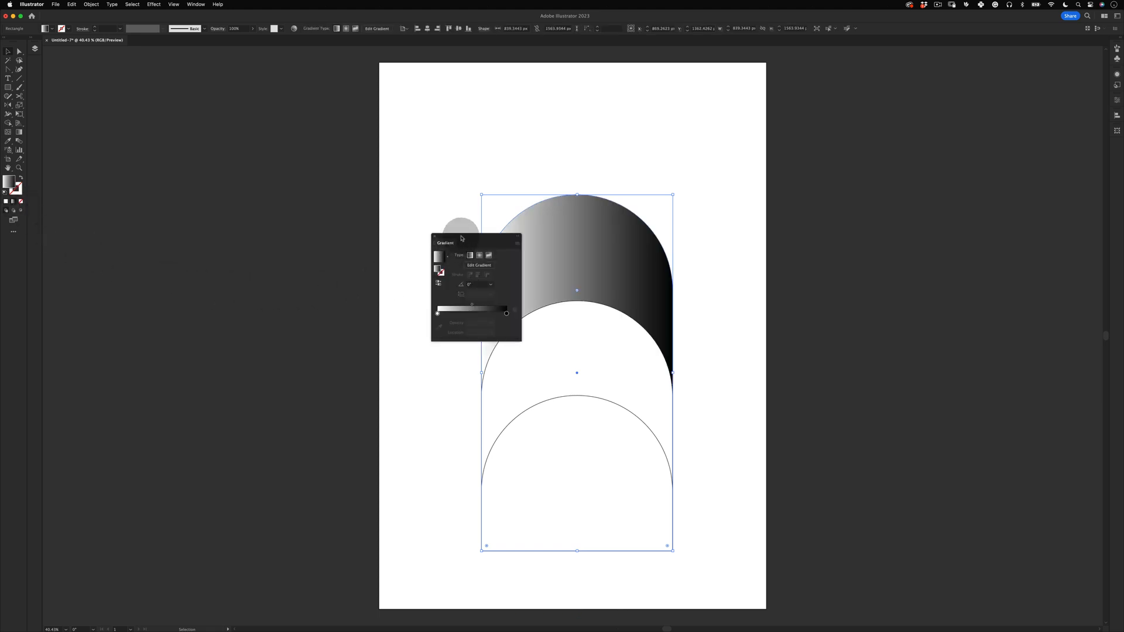
drag(461, 238, 811, 123)
click(837, 140)
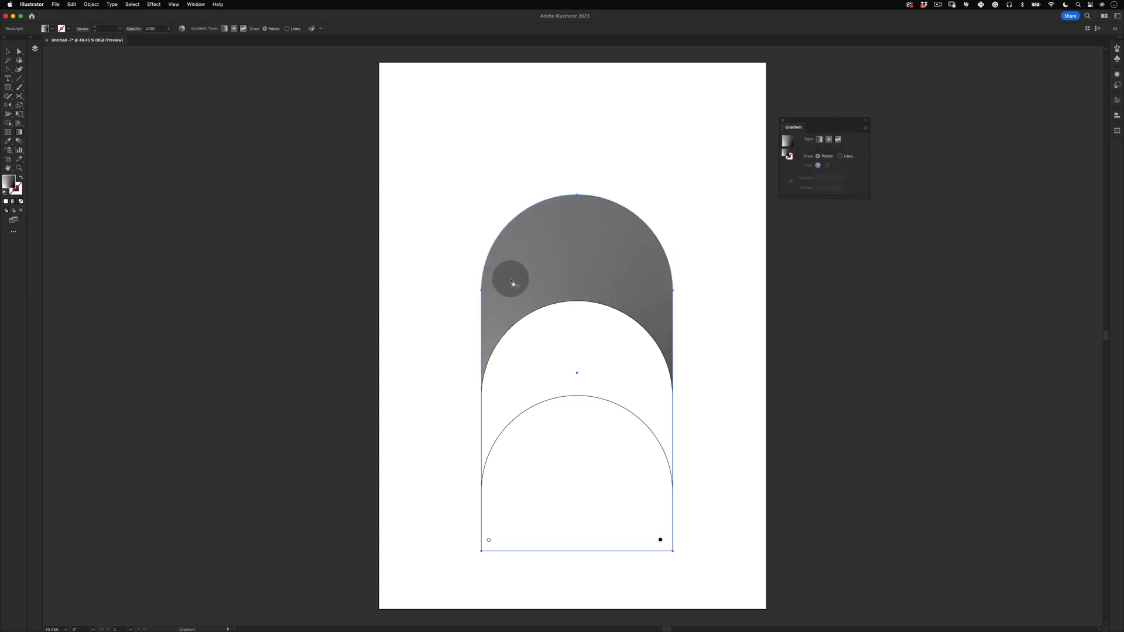
Add freeform color points at the left, top, right and lower center of the tallest arch's visible area
click(510, 282)
click(579, 213)
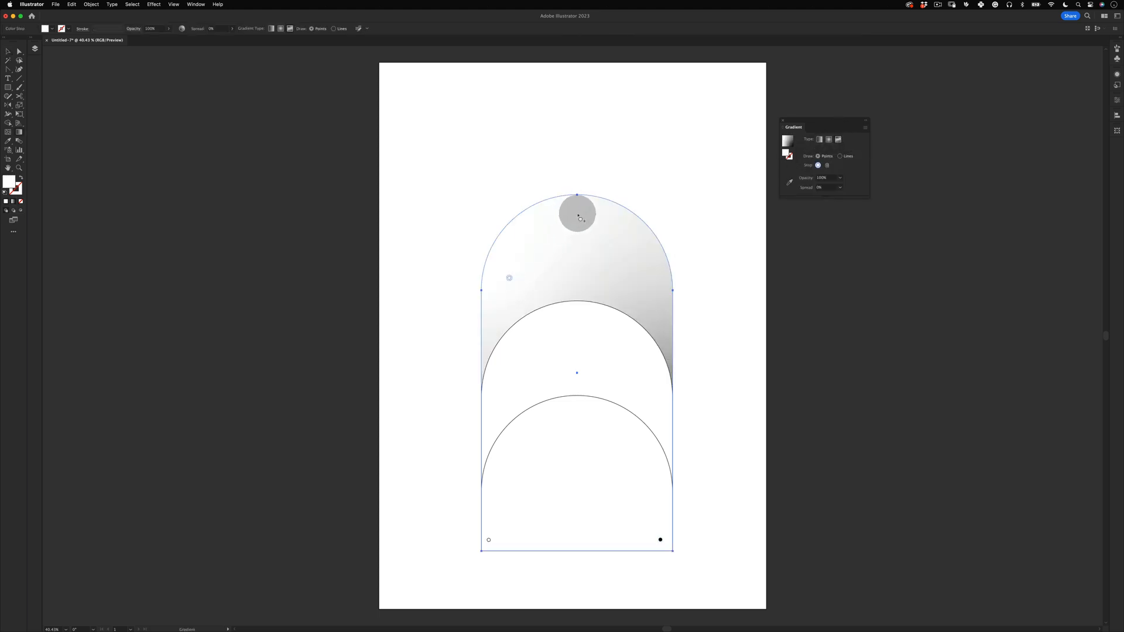
click(645, 287)
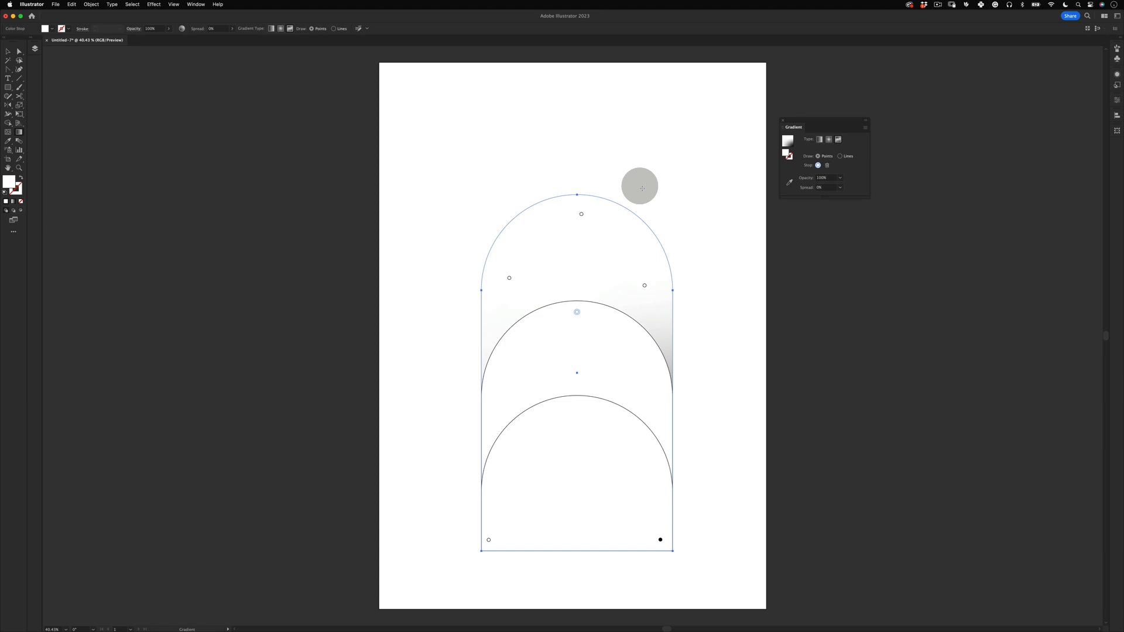
key(v)
click(641, 187)
Reselect the tallest arch and open the Impressionism swatch library
click(560, 262)
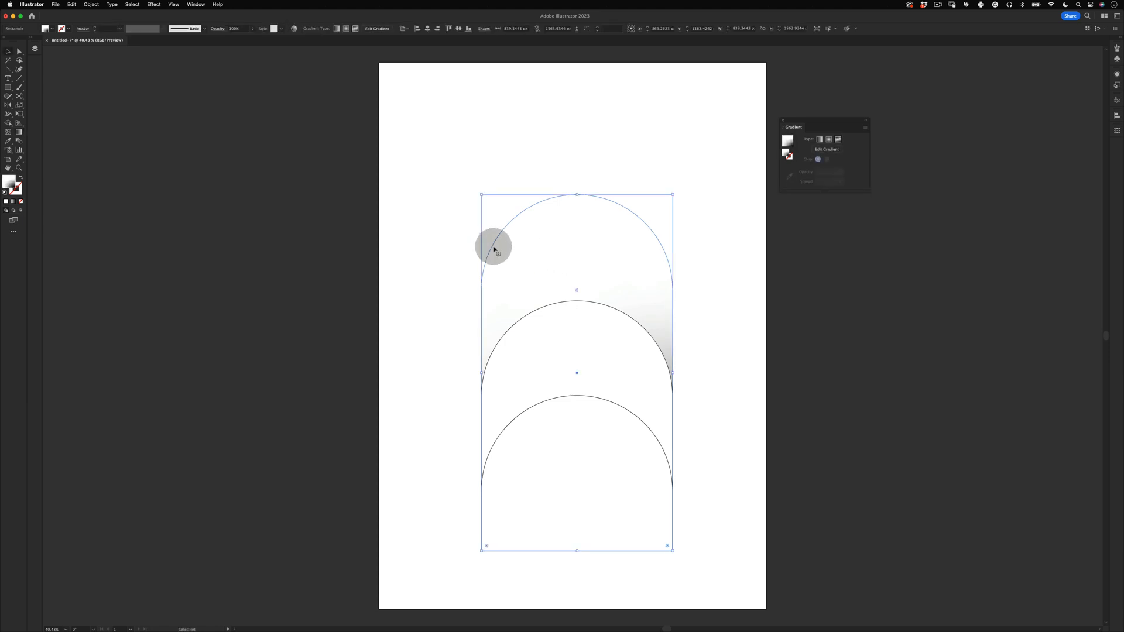
click(195, 5)
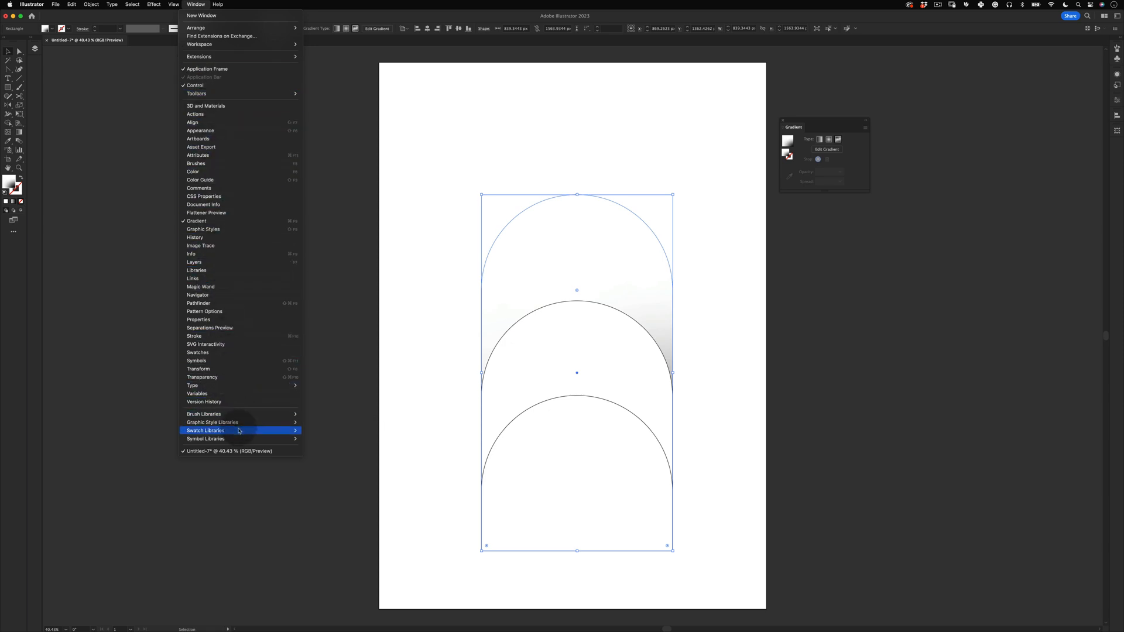
mouse_move(246, 430)
mouse_move(326, 431)
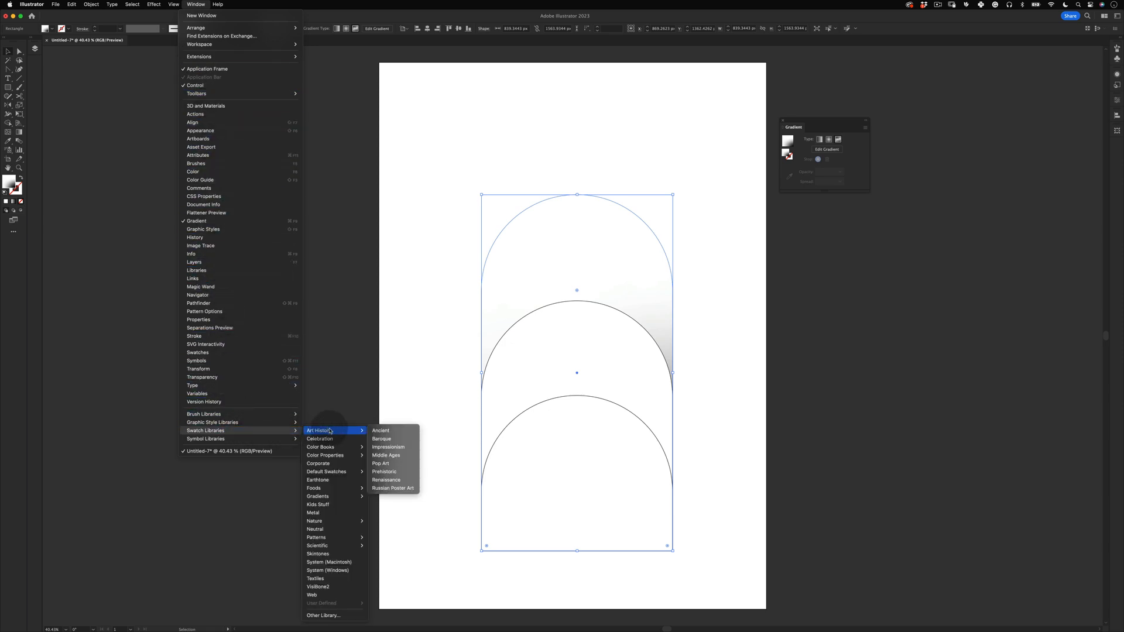
click(394, 447)
Color the tallest arch's gradient points with Impressionism swatches: gray-blue at the top, blue right, purple left, cream lower center
click(581, 214)
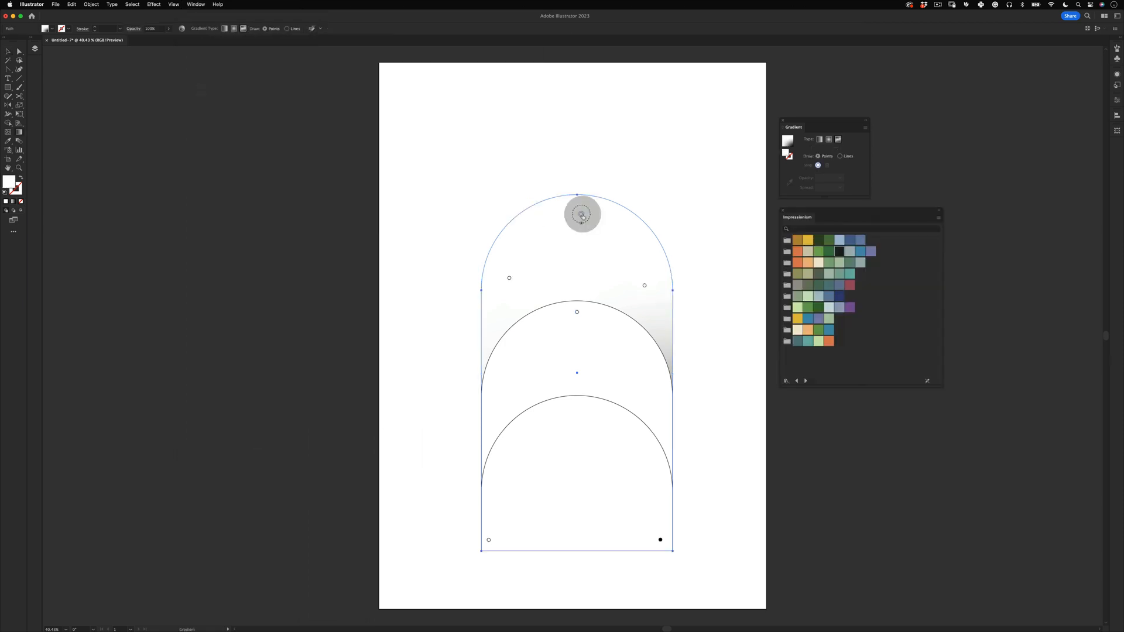
click(853, 250)
click(645, 285)
click(857, 250)
click(509, 278)
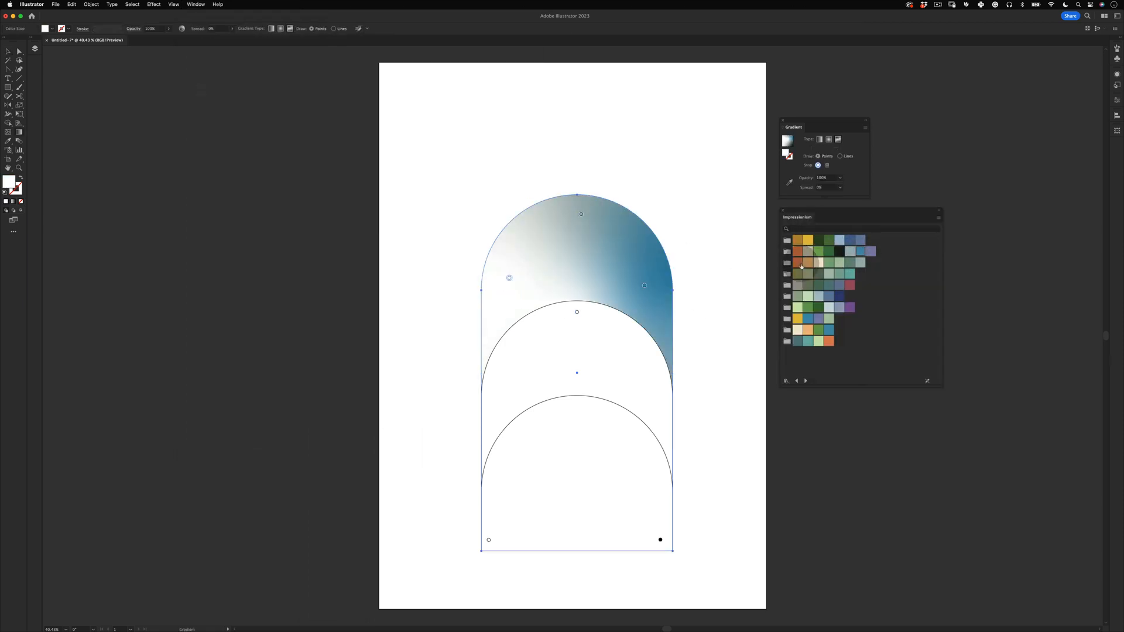
click(850, 307)
click(576, 312)
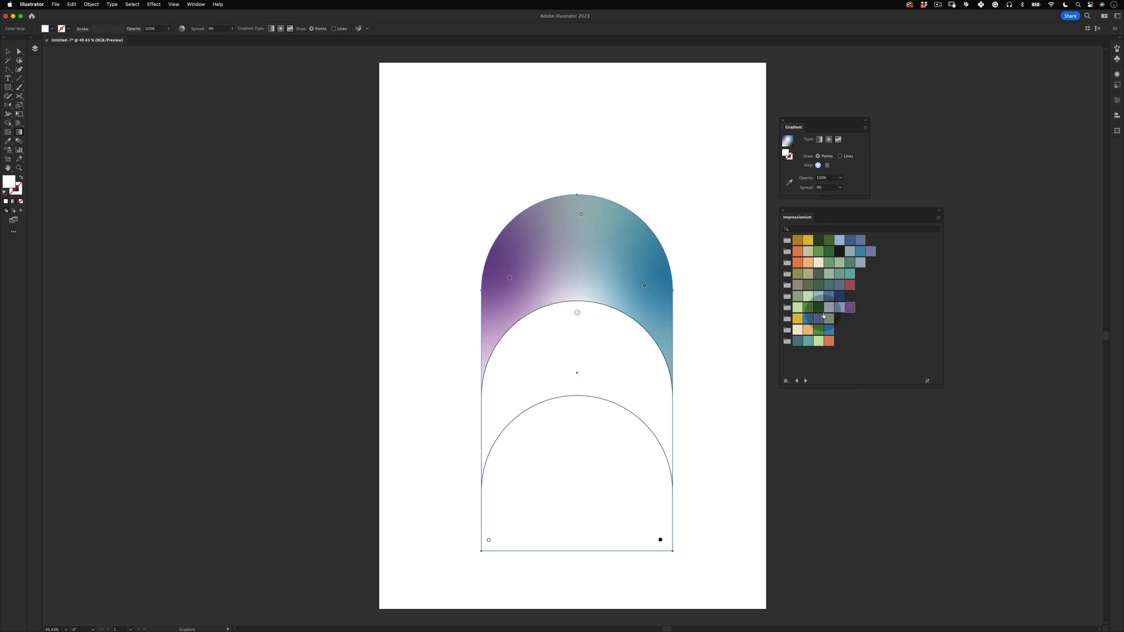
click(797, 330)
Reposition the tallest arch's gradient points: purple lower left, gray-blue top left, blue upper right and cream lower right
drag(509, 277, 500, 347)
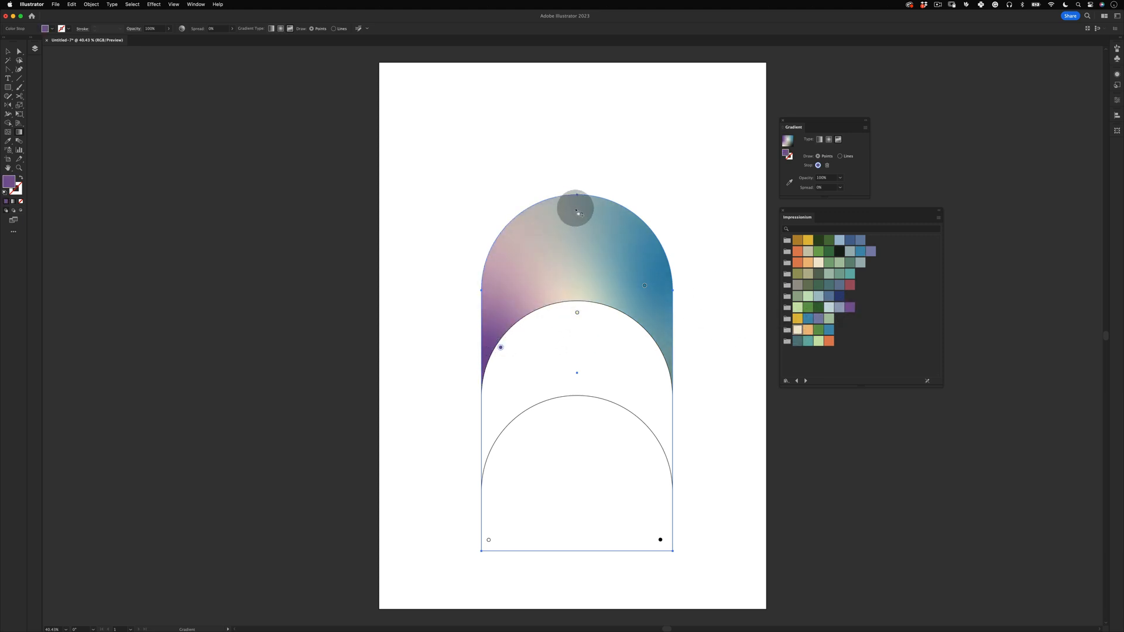
drag(582, 214, 551, 207)
drag(644, 286, 644, 226)
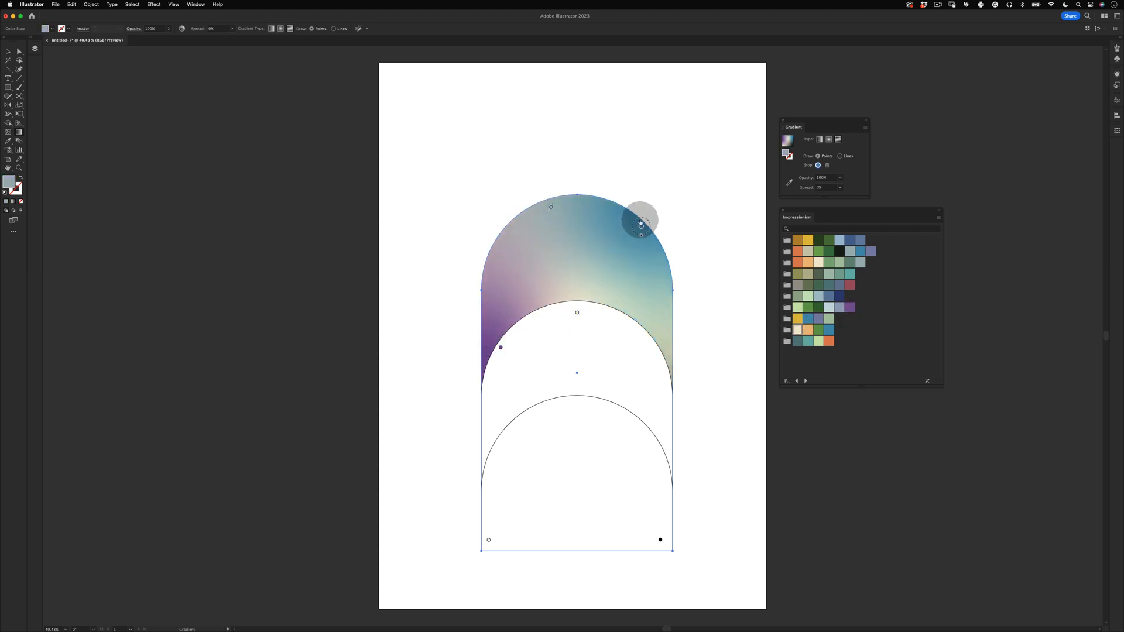
mouse_move(577, 311)
mouse_down()
mouse_move(635, 345)
mouse_move(627, 291)
mouse_up()
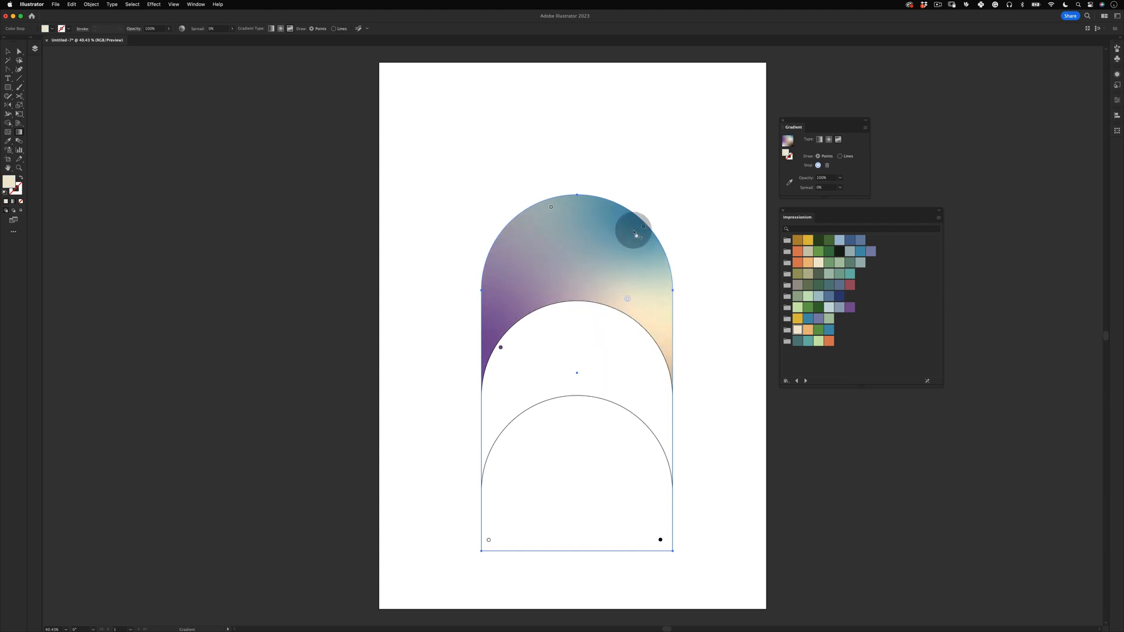
key(v)
click(644, 162)
Copy the tallest arch's gradient fill onto the two shorter arches with the Eyedropper
click(571, 499)
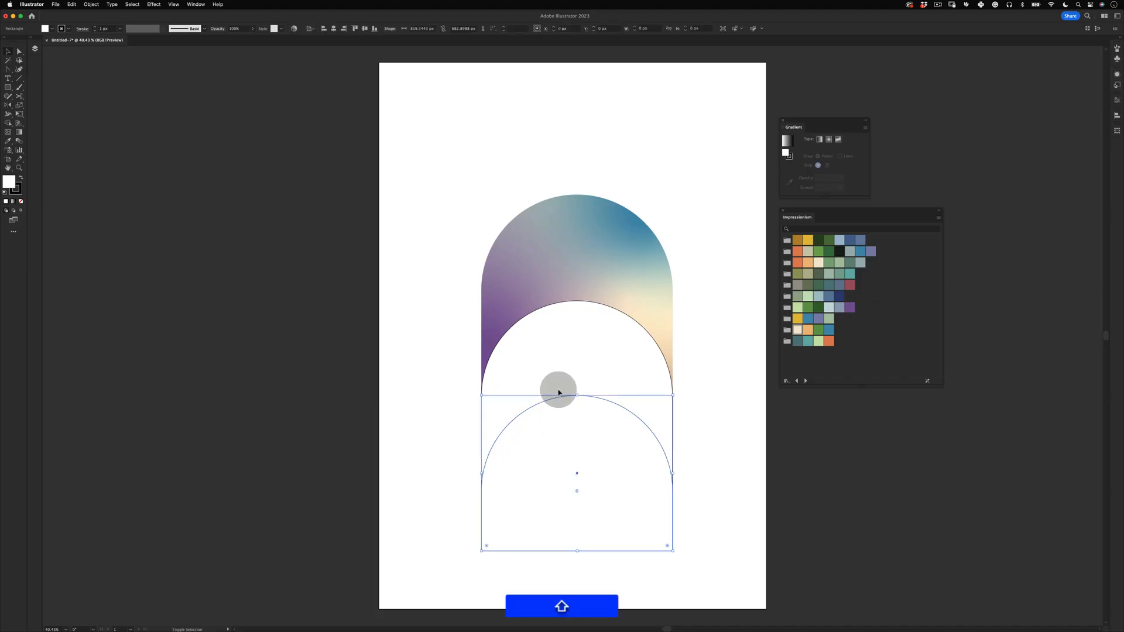
shift+click(572, 338)
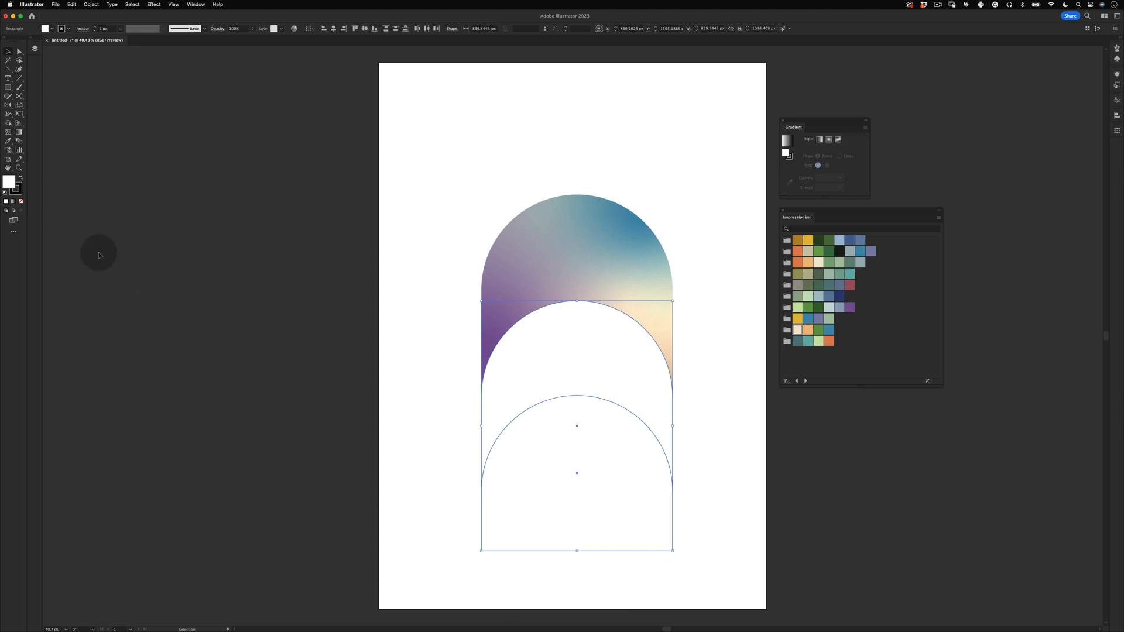
click(8, 142)
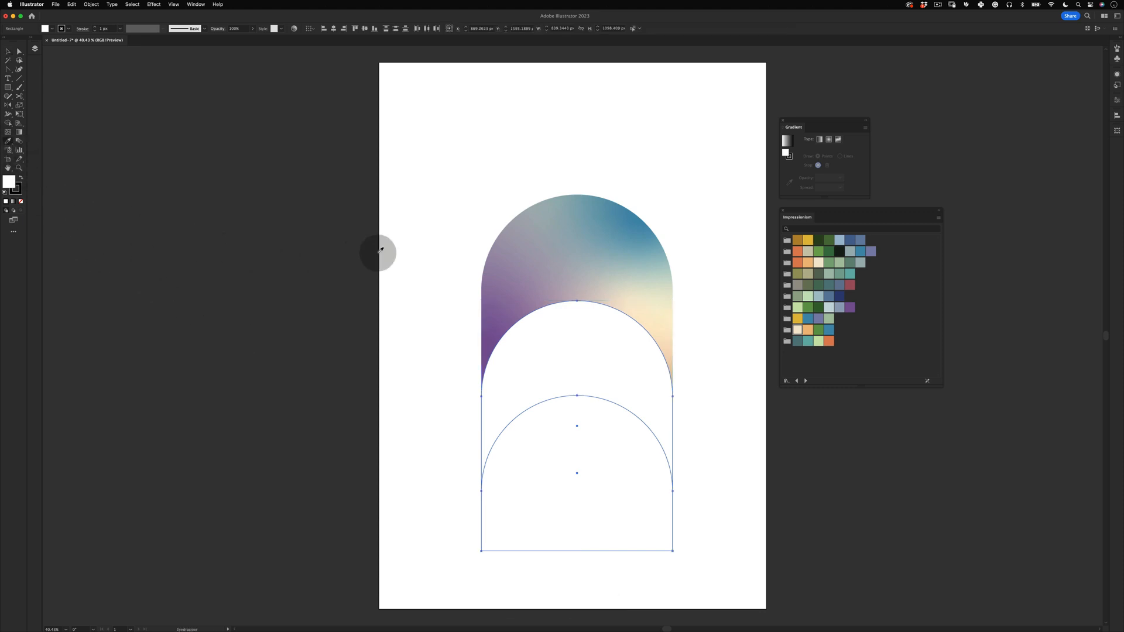
click(574, 226)
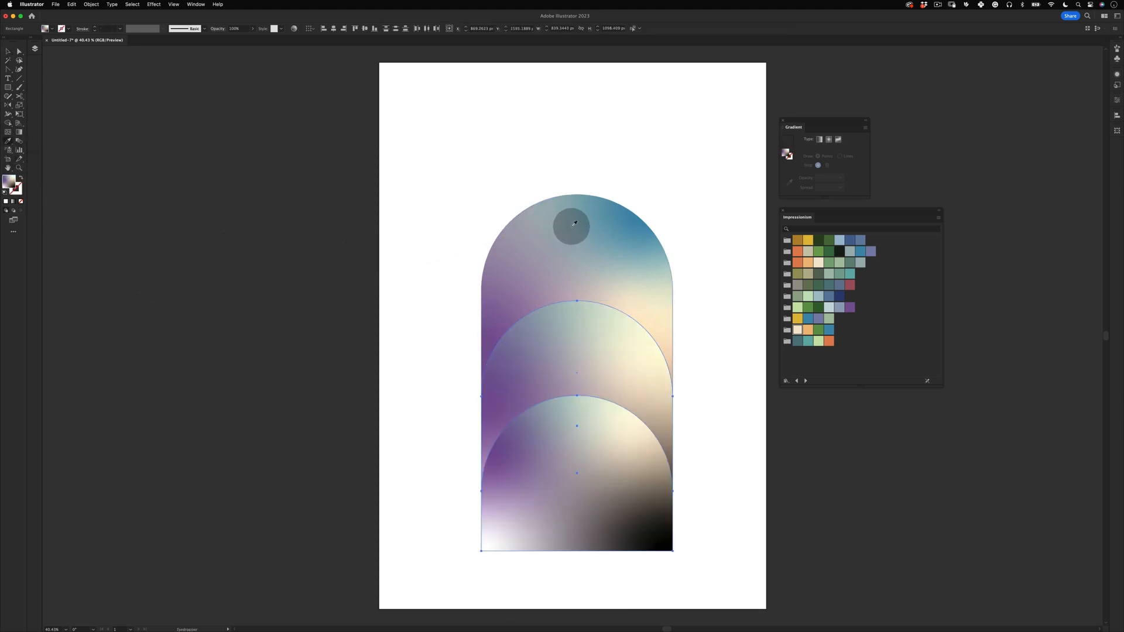
Rearrange the middle arch's gradient points so purple sits on the right, gray-blue on the left and cream at the top
key(v)
click(607, 326)
key(g)
drag(496, 402, 615, 412)
drag(564, 335, 495, 407)
drag(627, 374, 563, 332)
drag(615, 411, 656, 415)
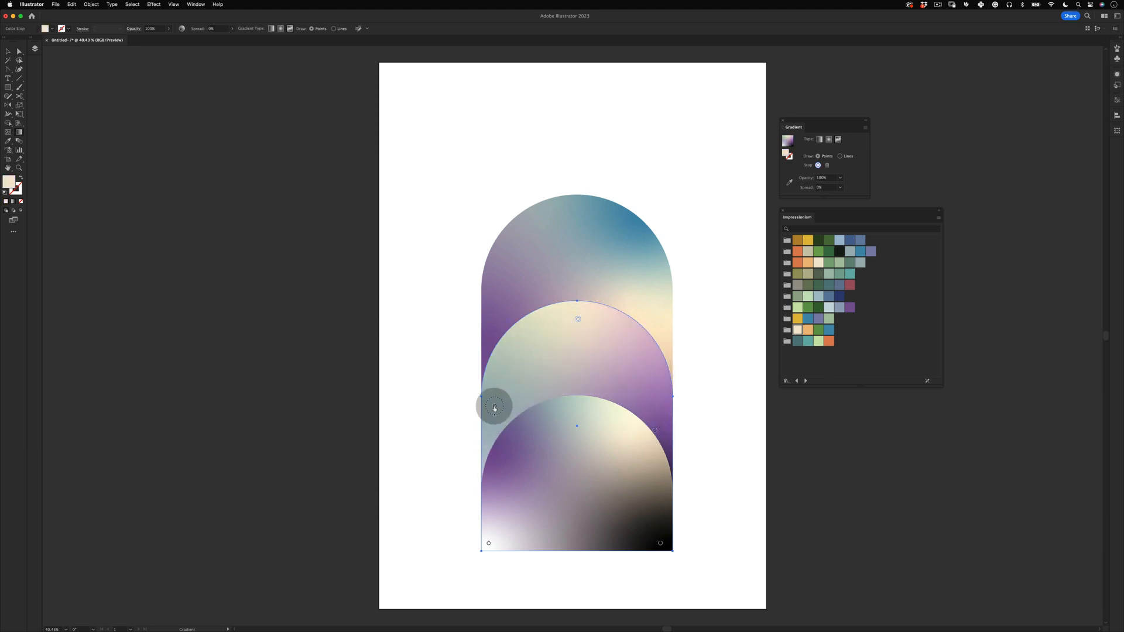
Rearrange the shortest arch's gradient points, placing cream on the left and purple on the right
key(v)
click(524, 501)
key(g)
drag(496, 458, 572, 531)
drag(626, 441, 508, 461)
click(797, 319)
key(super+z)
drag(572, 530, 628, 464)
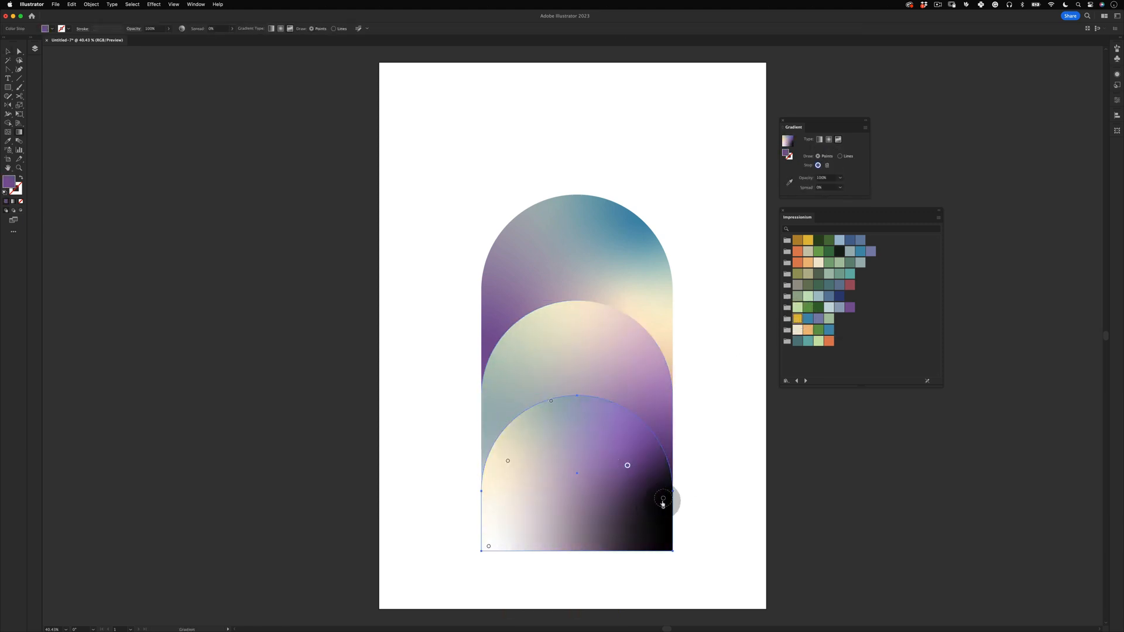
key(v)
click(688, 498)
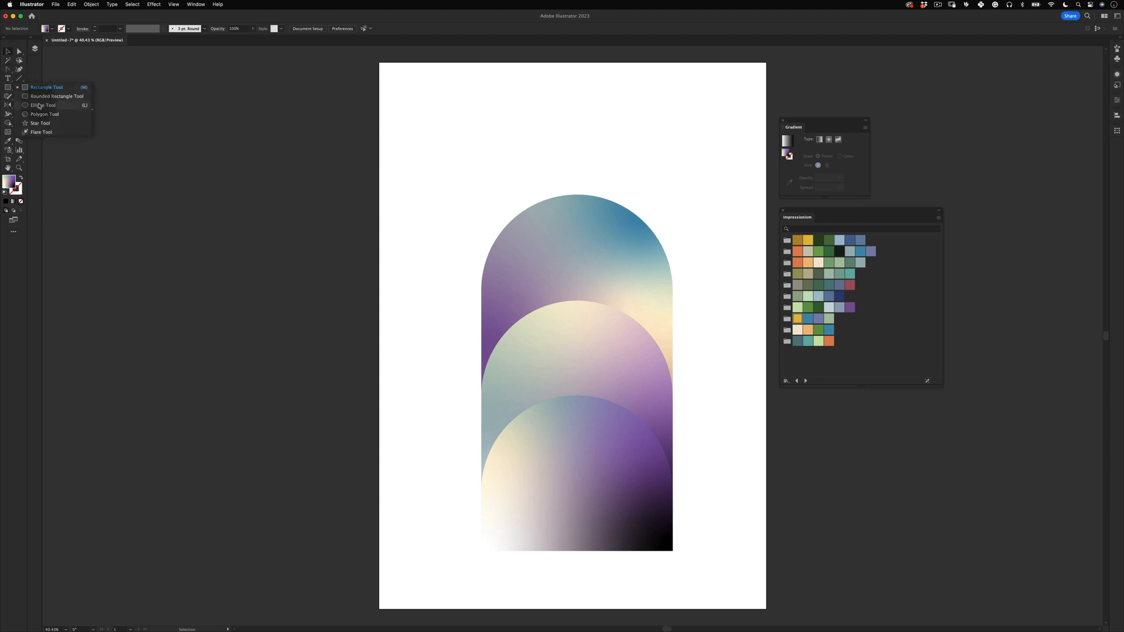
Draw a white circle about 259 px wide, centred in the tallest arch just above the middle arch
click(39, 106)
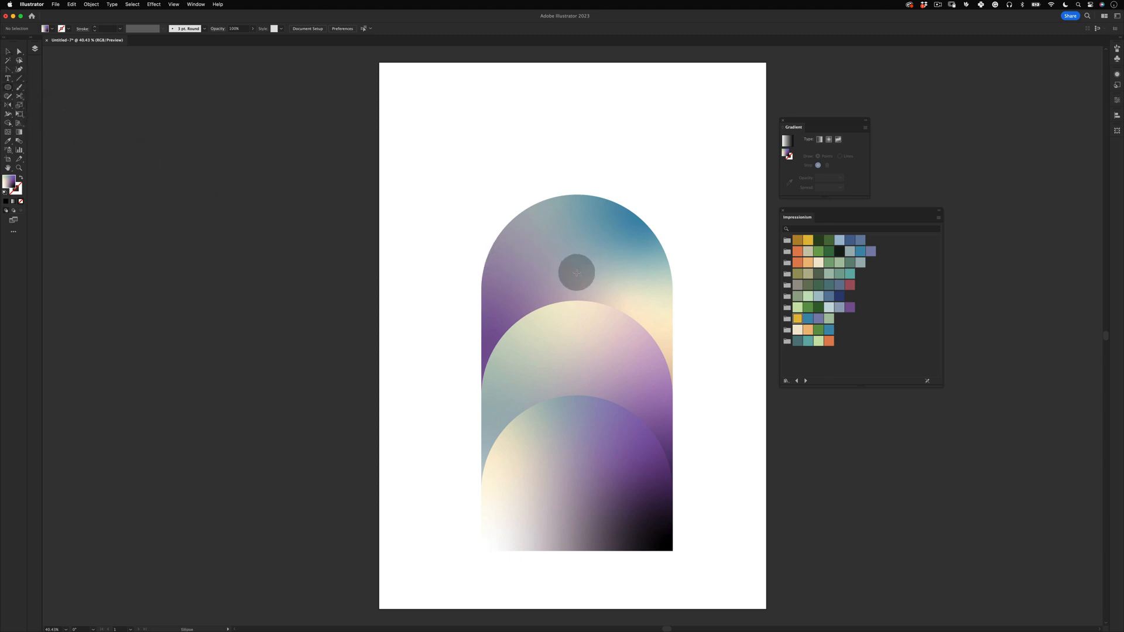
drag(577, 271, 599, 241)
key(v)
click(599, 160)
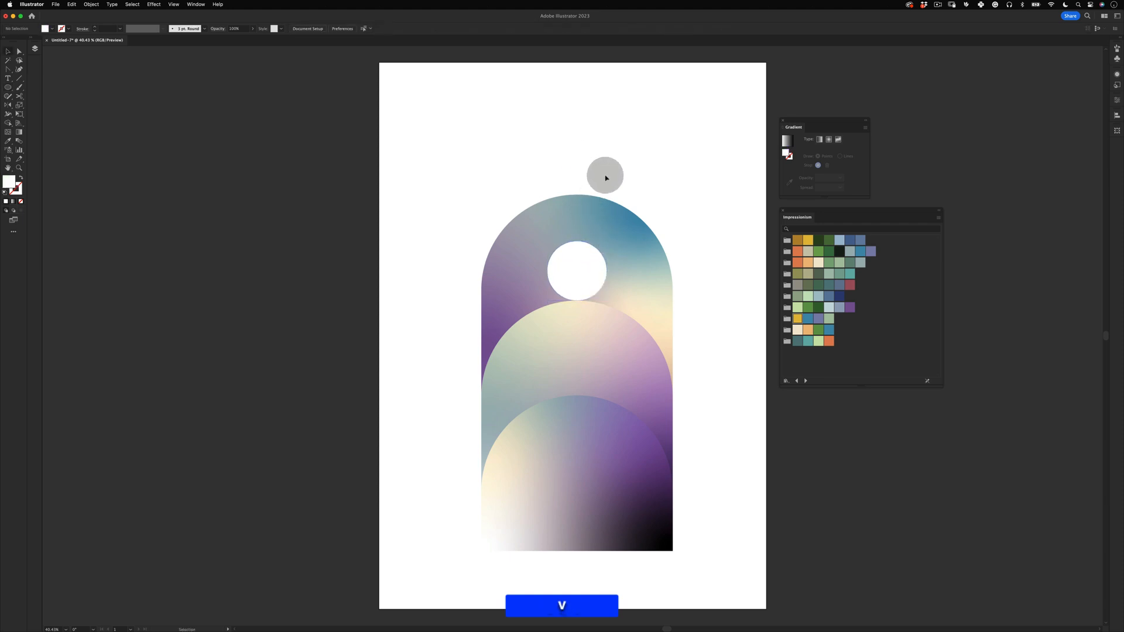
Duplicate the white circle straight down onto the middle arch, resting just above the shortest arch
key(z)
key(v)
drag(579, 280, 616, 371)
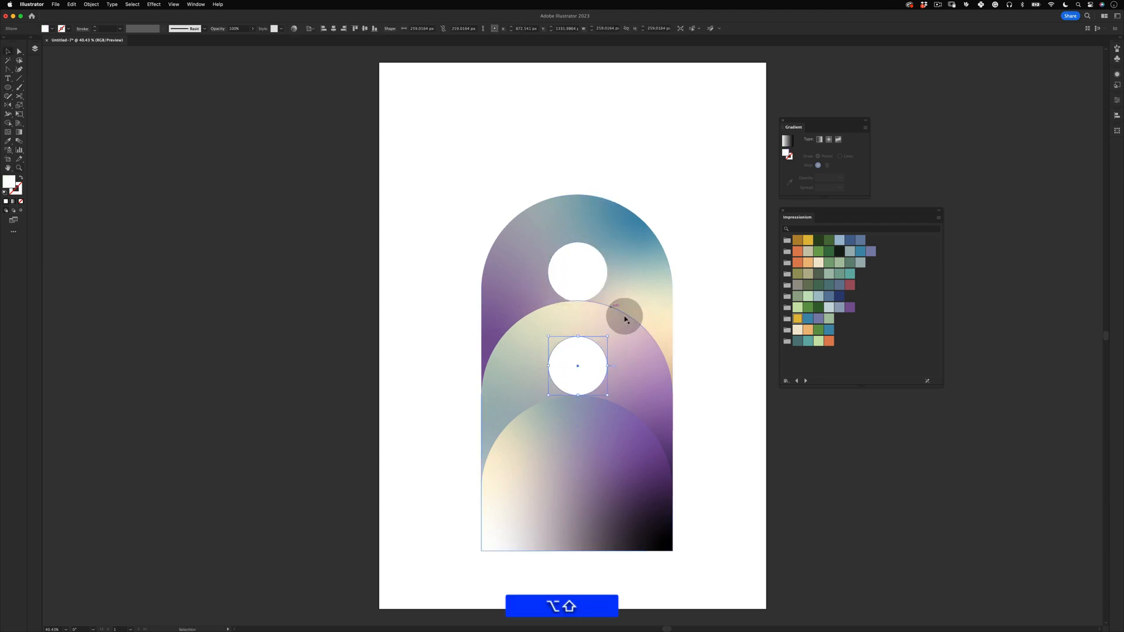
Try a light green swatch as the fill of the middle arch's circle
click(812, 252)
click(809, 297)
key(v)
click(748, 342)
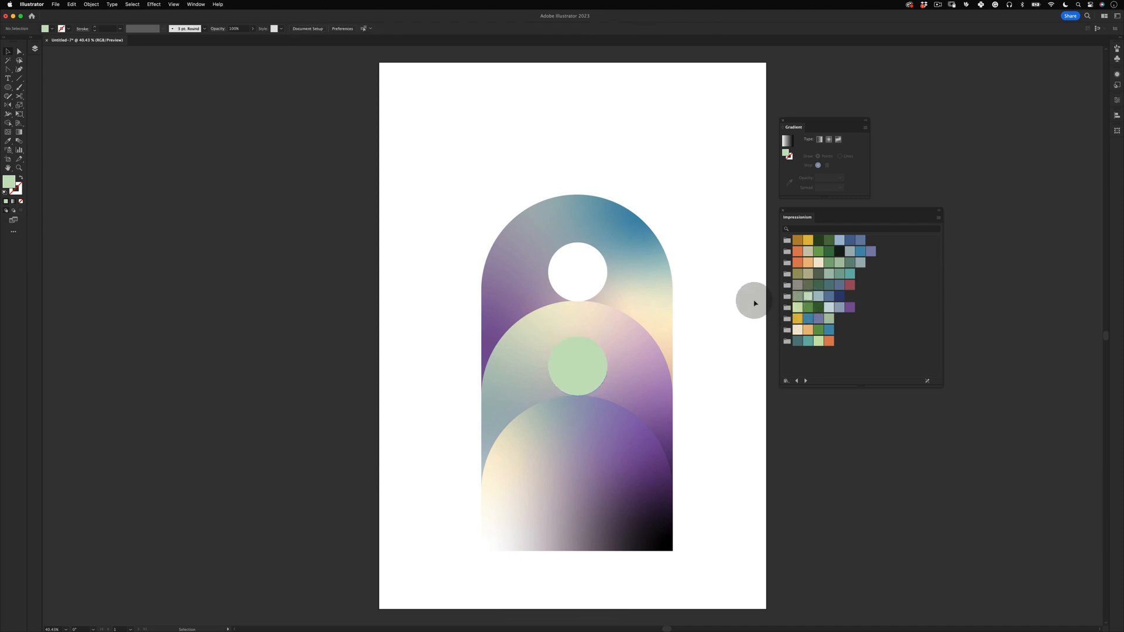
Fill the middle arch's circle with the cream swatch from the Impressionism library
click(598, 367)
click(807, 329)
click(797, 330)
key(v)
click(747, 315)
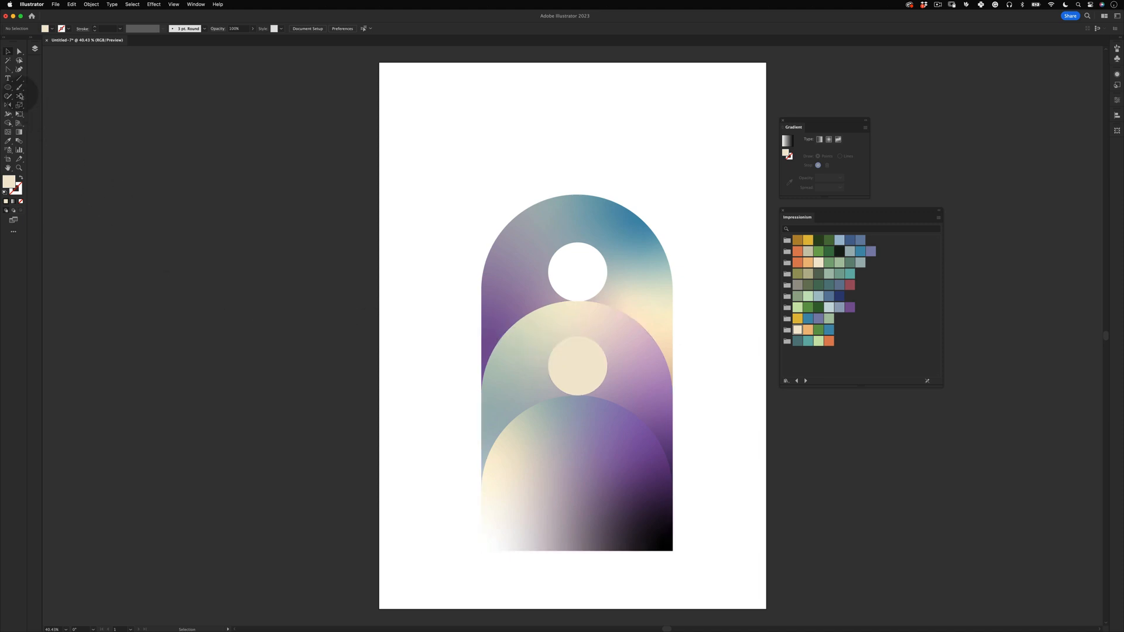
Draw a circle about 1272 px wide centred over the arches and turn its outline into a text path
drag(576, 301, 721, 218)
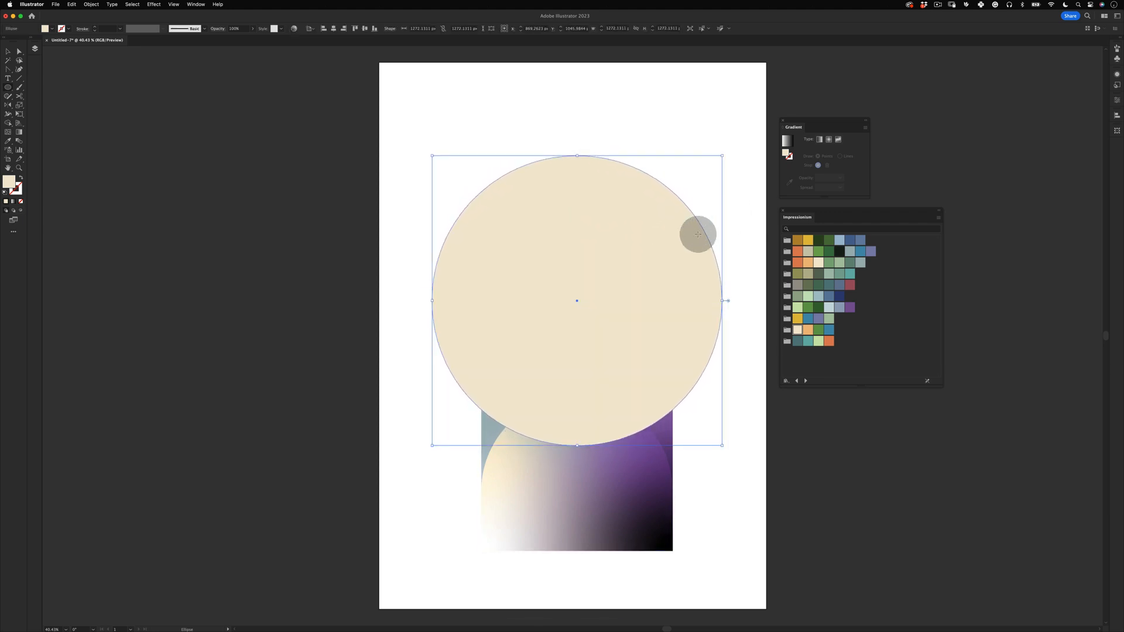
click(8, 78)
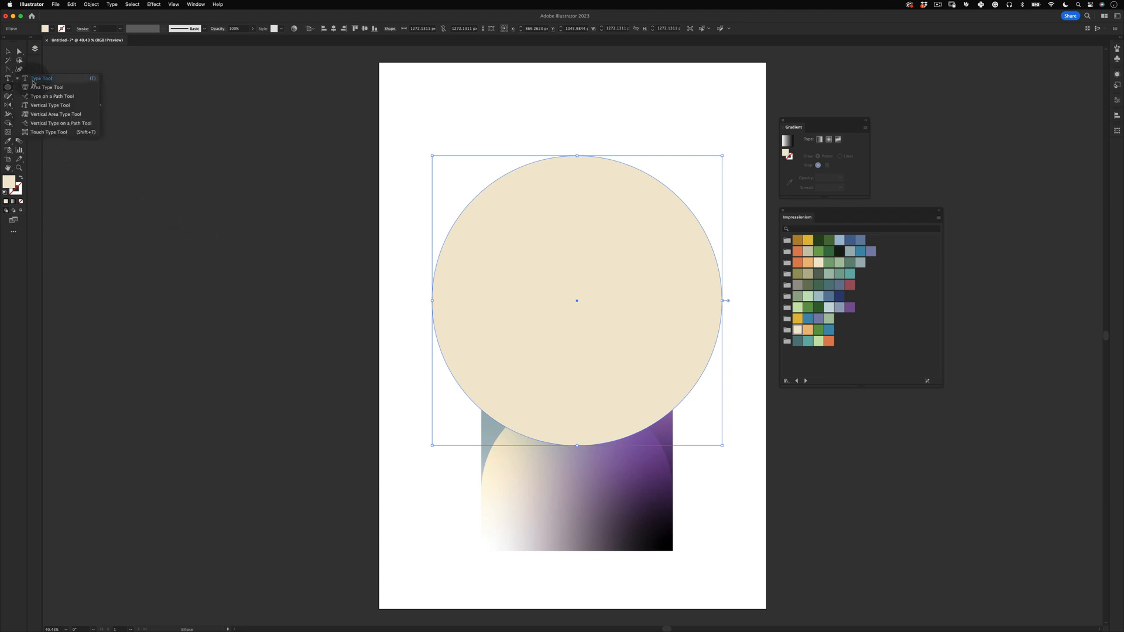
click(47, 97)
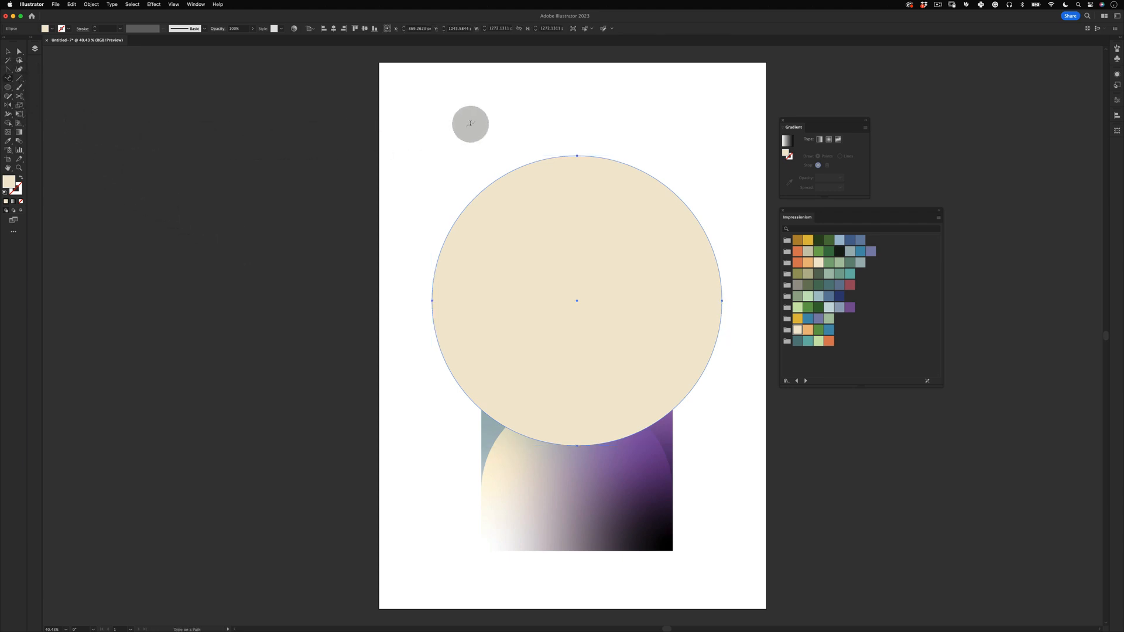
click(601, 156)
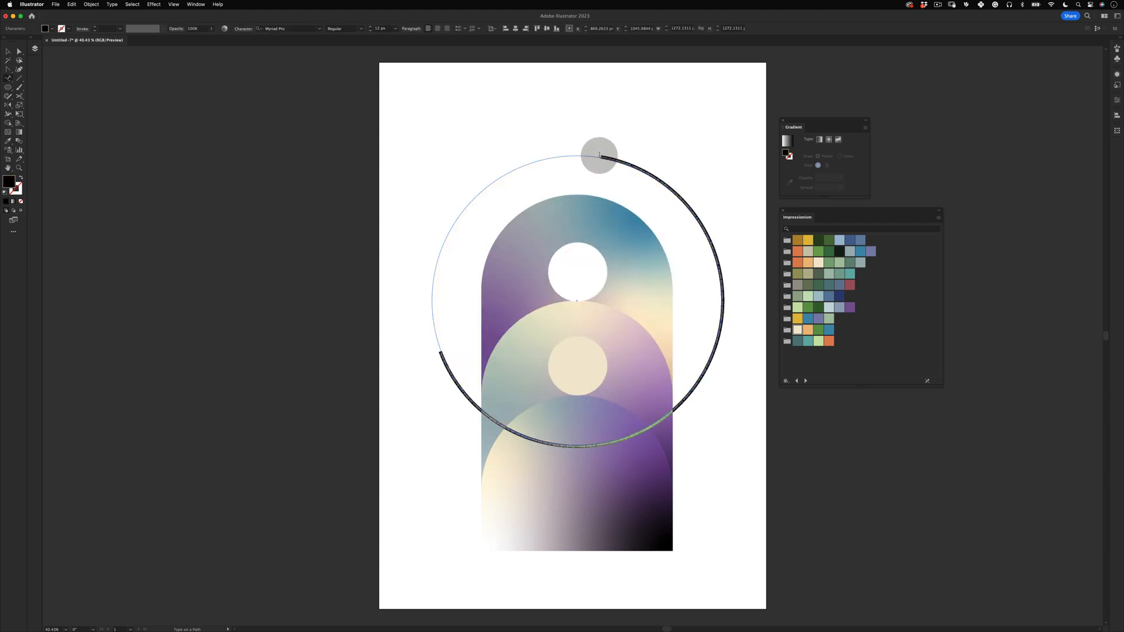
Set the path text size to 72 px and replace the placeholder text with "Keep it simple *"
click(396, 28)
click(409, 162)
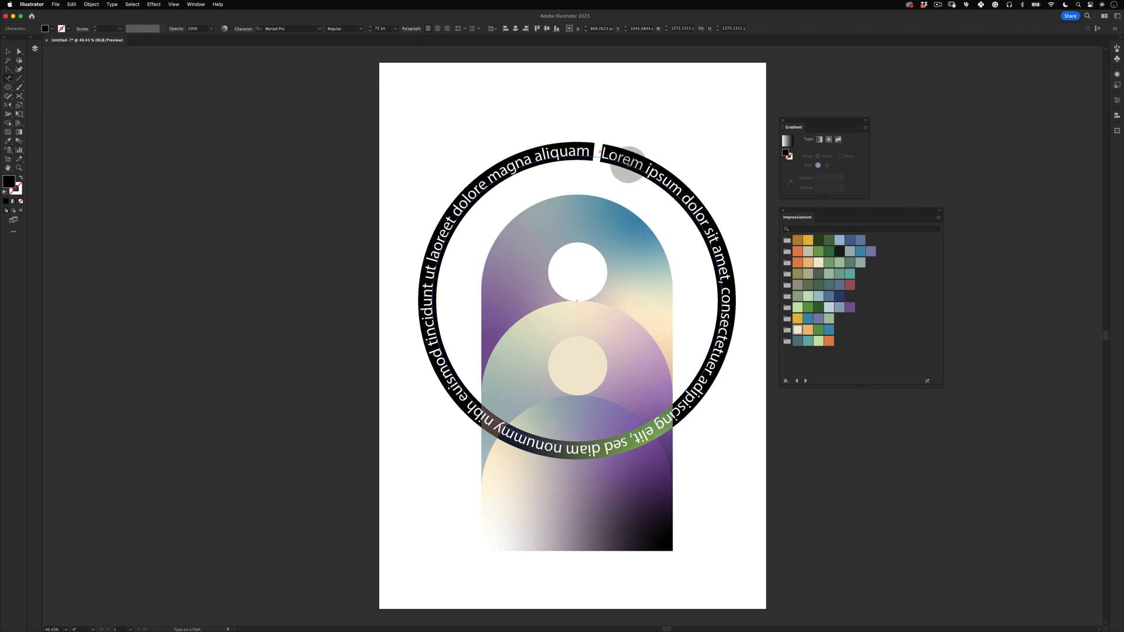
key(super+a)
text(Keep)
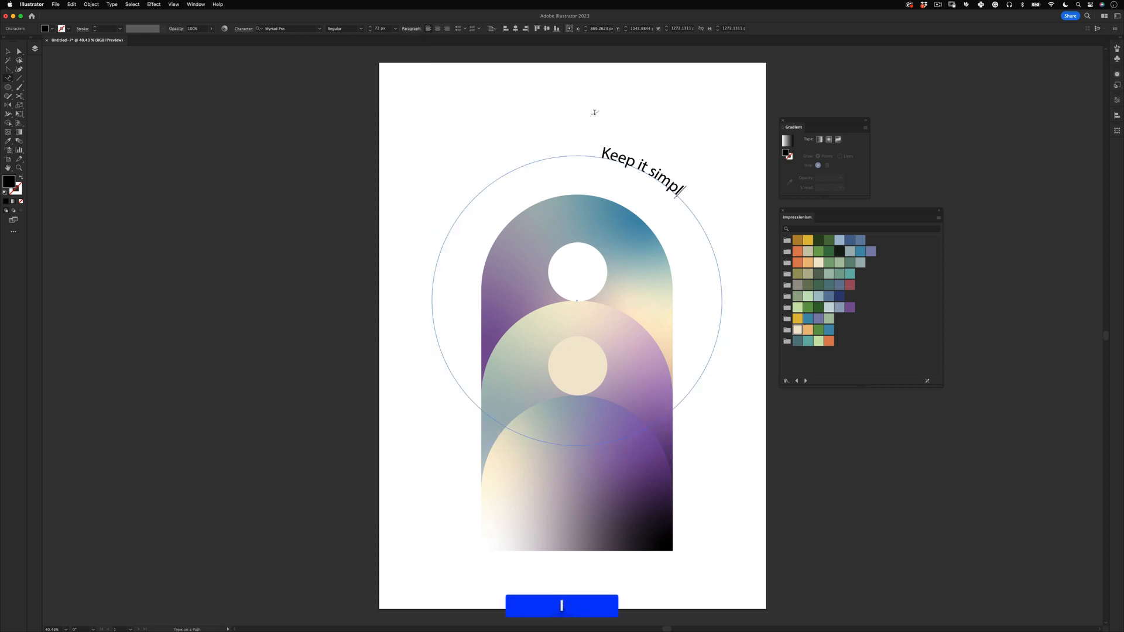
text(e *)
Enlarge the circular text to 150 px
key(super+a)
key(shift+Up)
key(shift+Up)
key(shift+Up)
key(shift+Up)
key(shift+Up)
key(shift+Up)
key(shift+Up)
key(shift+Up)
Repeat the phrase "Keep it simple *" three more times around the circle
click(726, 251)
key(super+Right)
key(super+v)
key(super+v)
key(super+v)
Change the circular text to MenoDisplayCondensed SemiBold Italic and enlarge it until the four phrases fill the whole circle
key(super+a)
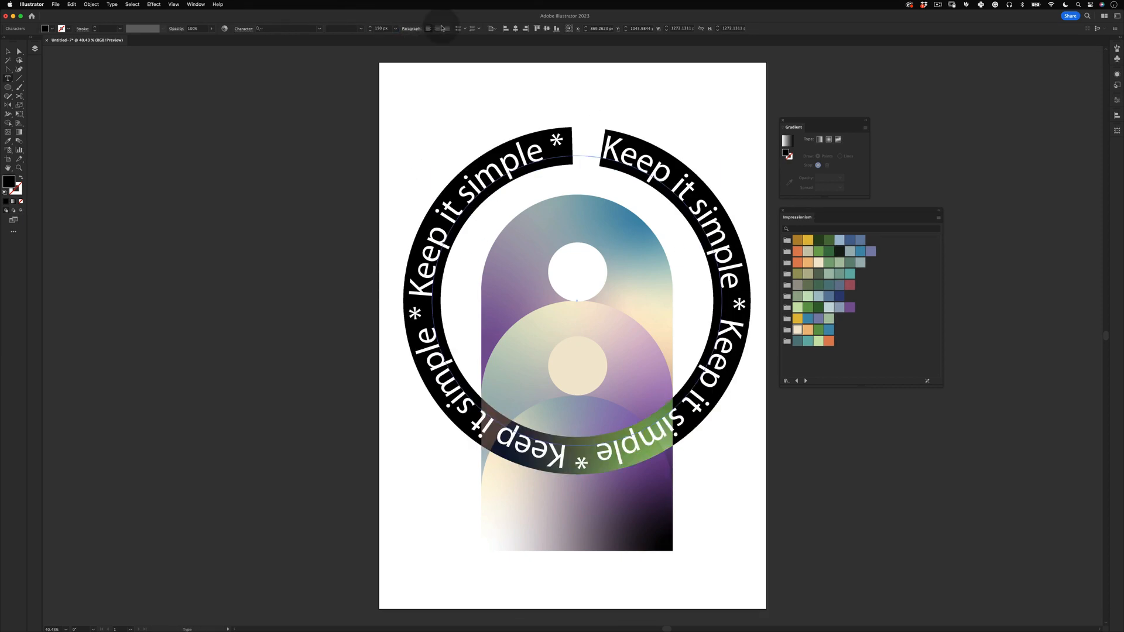
click(320, 29)
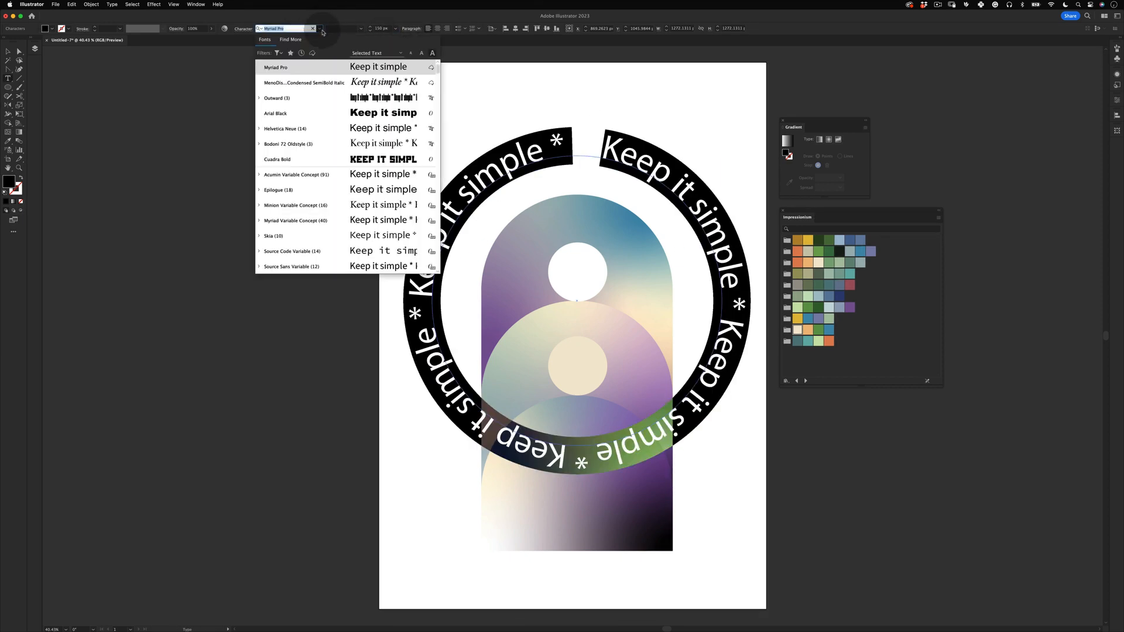
click(305, 83)
click(385, 29)
key(shift+Up)
key(shift+Up)
key(shift+Up)
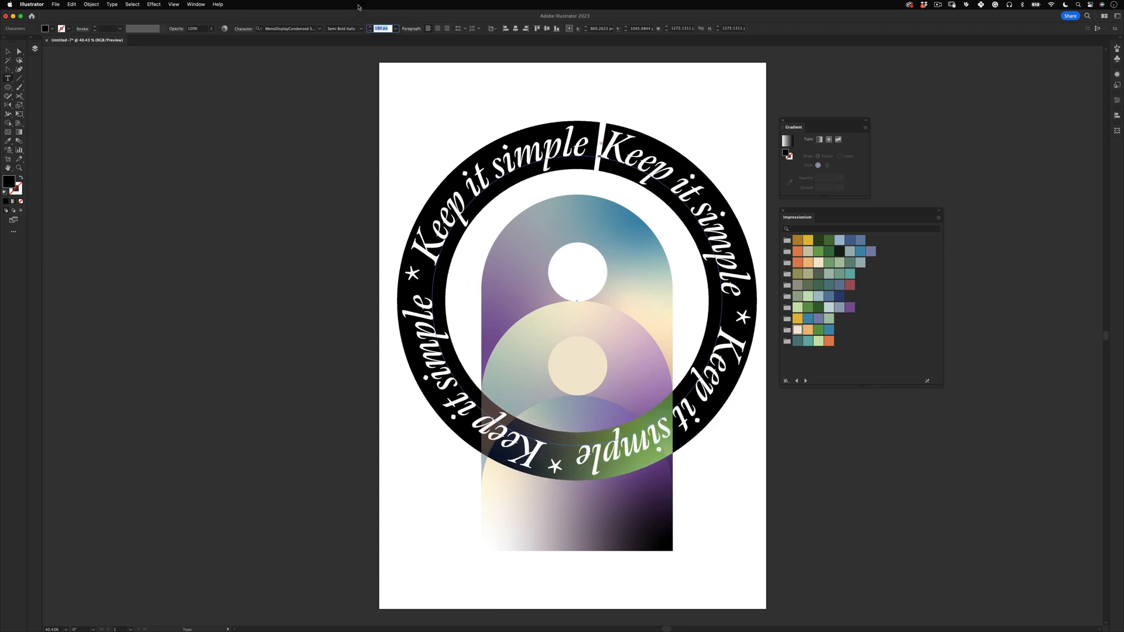
key(Down)
key(Down)
key(Down)
key(Down)
Select the circular text, arches and small circles together and nudge them slightly upward
click(7, 51)
click(177, 178)
key(v)
drag(428, 127, 659, 492)
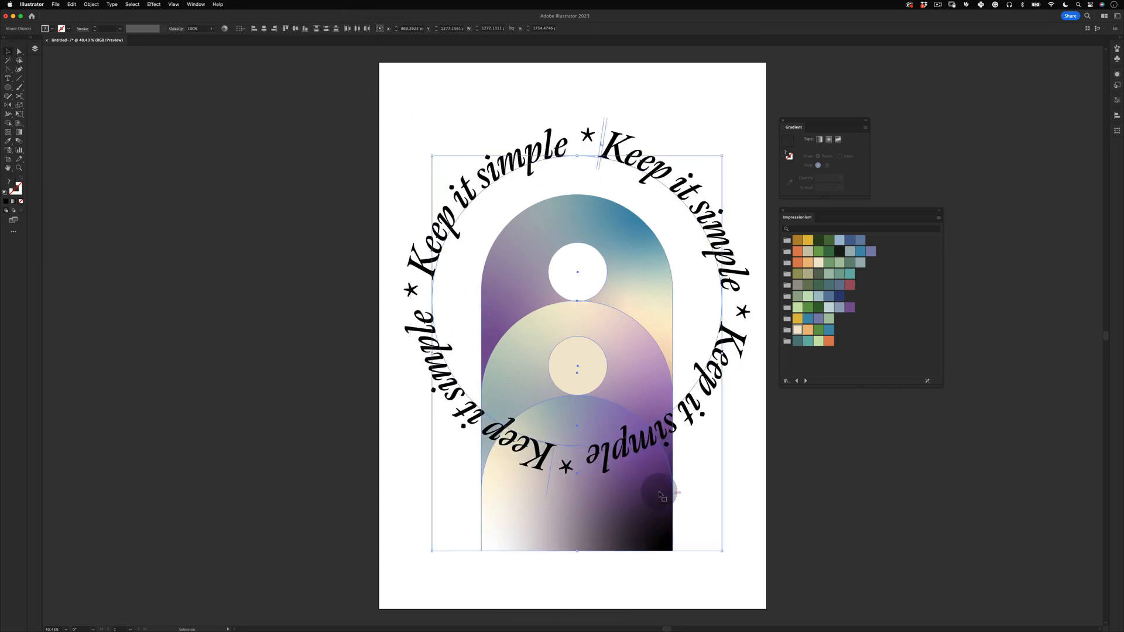
click(143, 250)
Draw a 1700 × 2400 px rectangle covering the whole artboard and send it behind all artwork
drag(7, 87, 34, 91)
drag(379, 62, 766, 608)
right_click(674, 433)
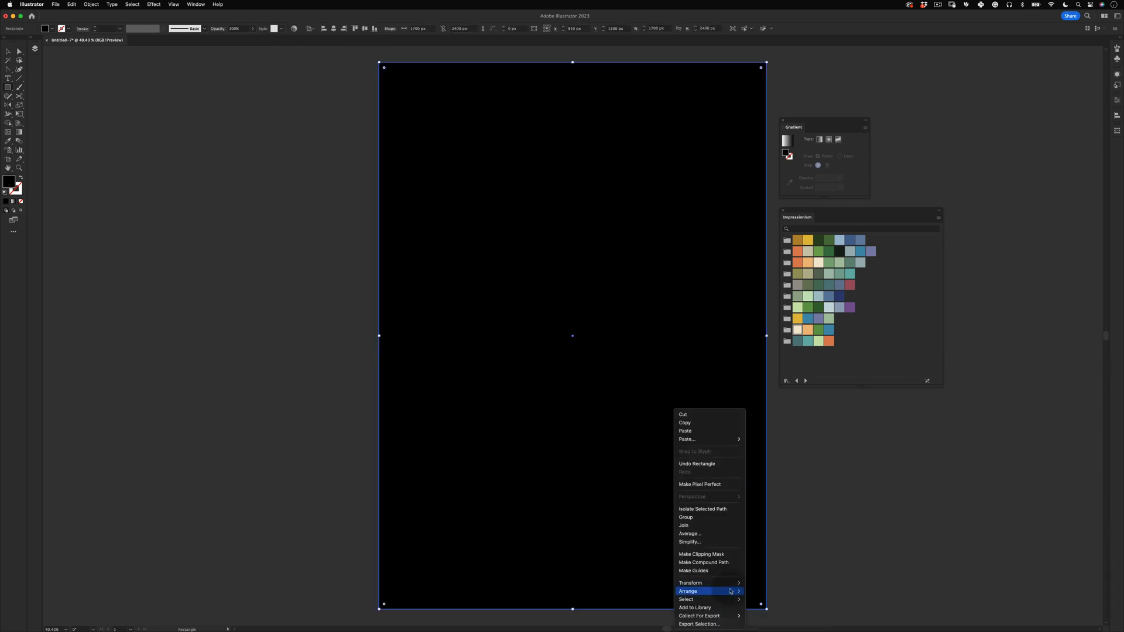
mouse_move(731, 591)
click(767, 609)
Fill the background rectangle with the cream swatch from the Impressionism library
click(818, 262)
click(808, 251)
click(799, 330)
key(v)
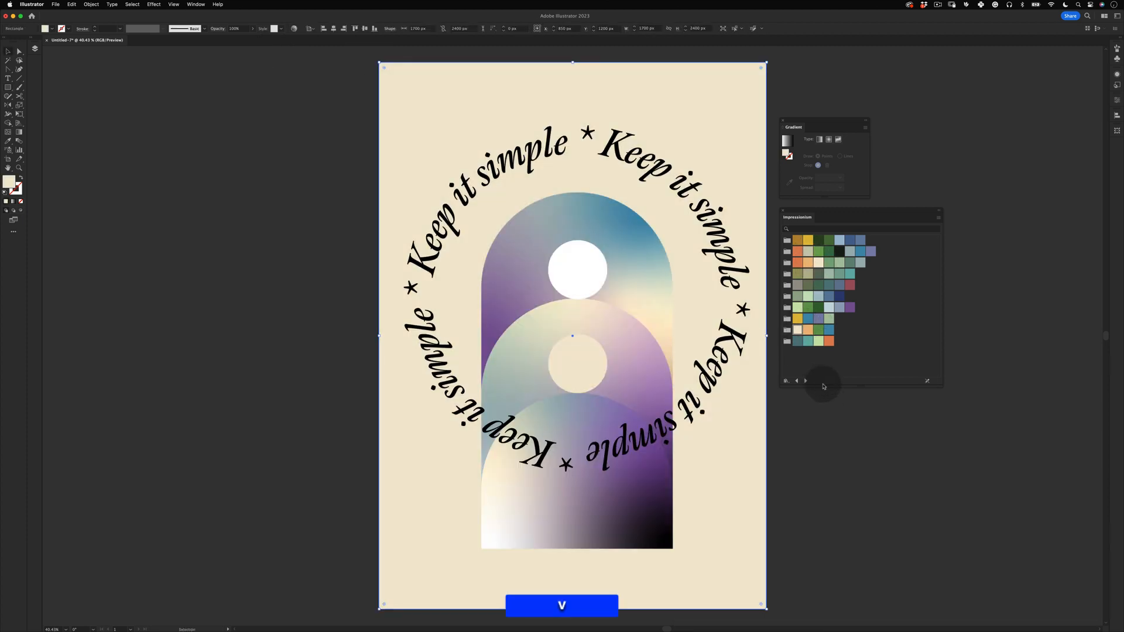
click(826, 398)
Draw another 1700 × 2400 px rectangle over the whole artboard and fill it with black, 000000
drag(8, 87, 32, 87)
drag(379, 62, 766, 609)
double_click(9, 182)
text(000000)
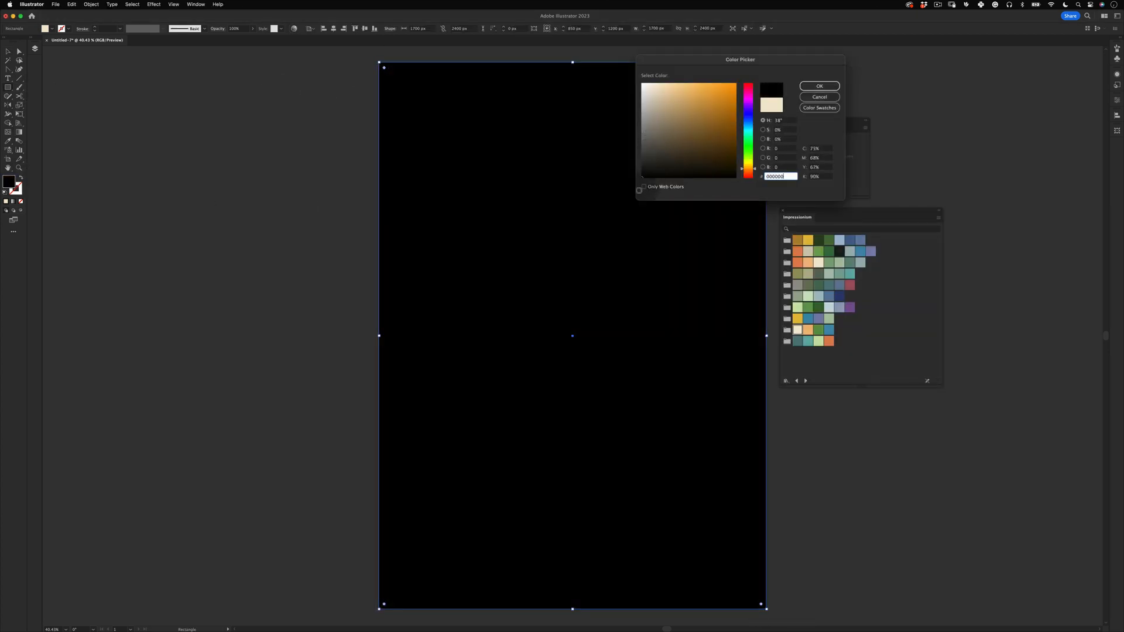
click(810, 85)
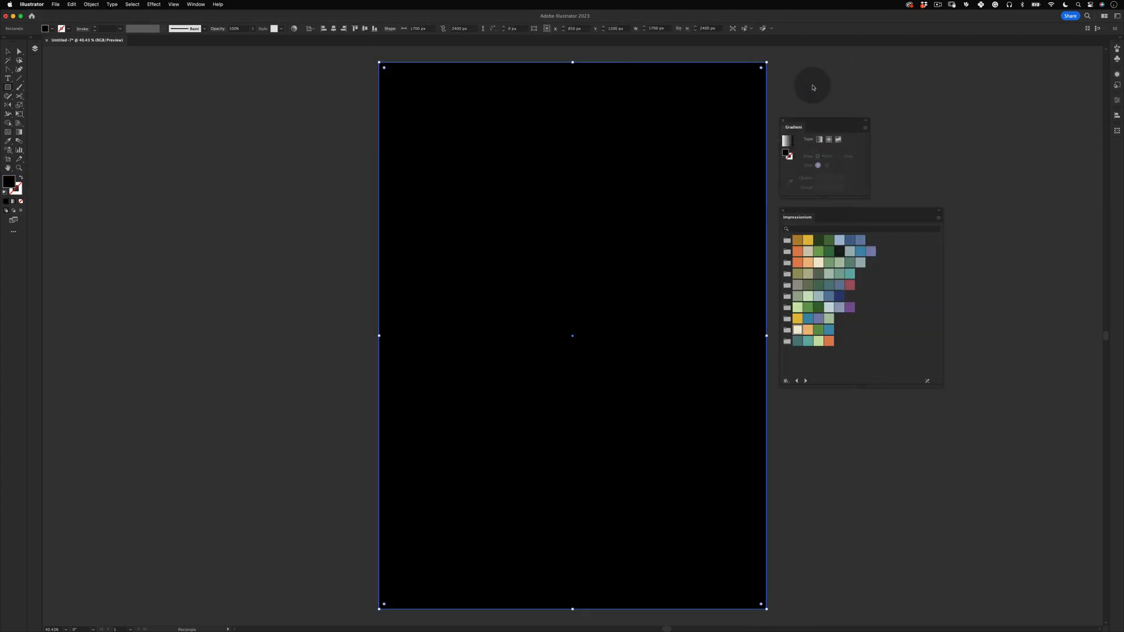
Apply the Grain texture effect with the Stippled grain type to the black rectangle
click(154, 4)
mouse_move(223, 217)
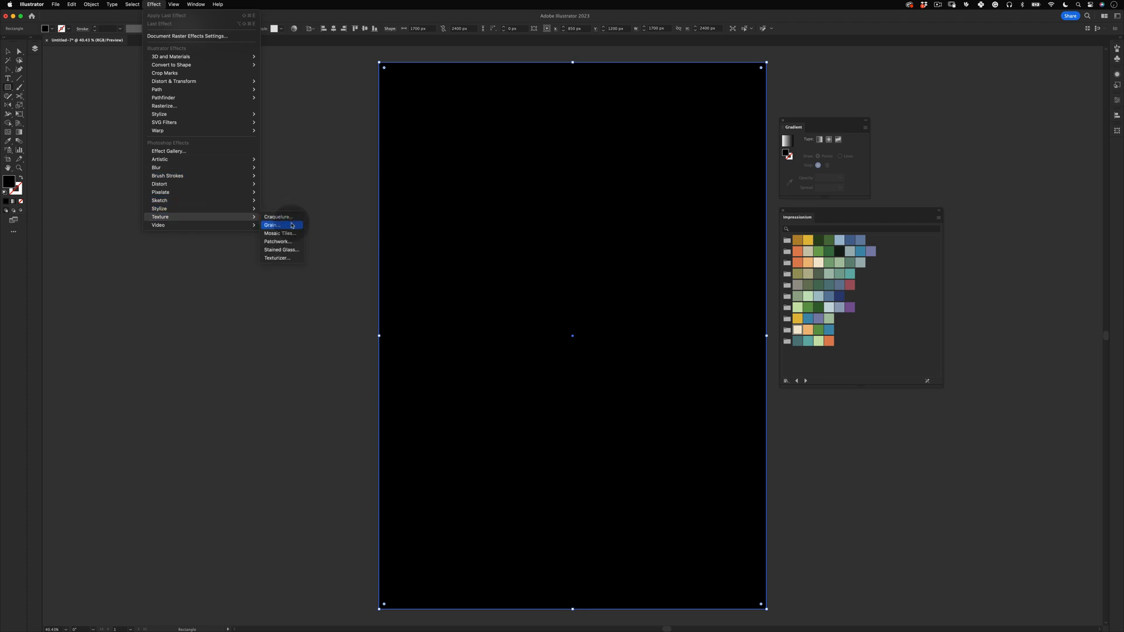
click(291, 224)
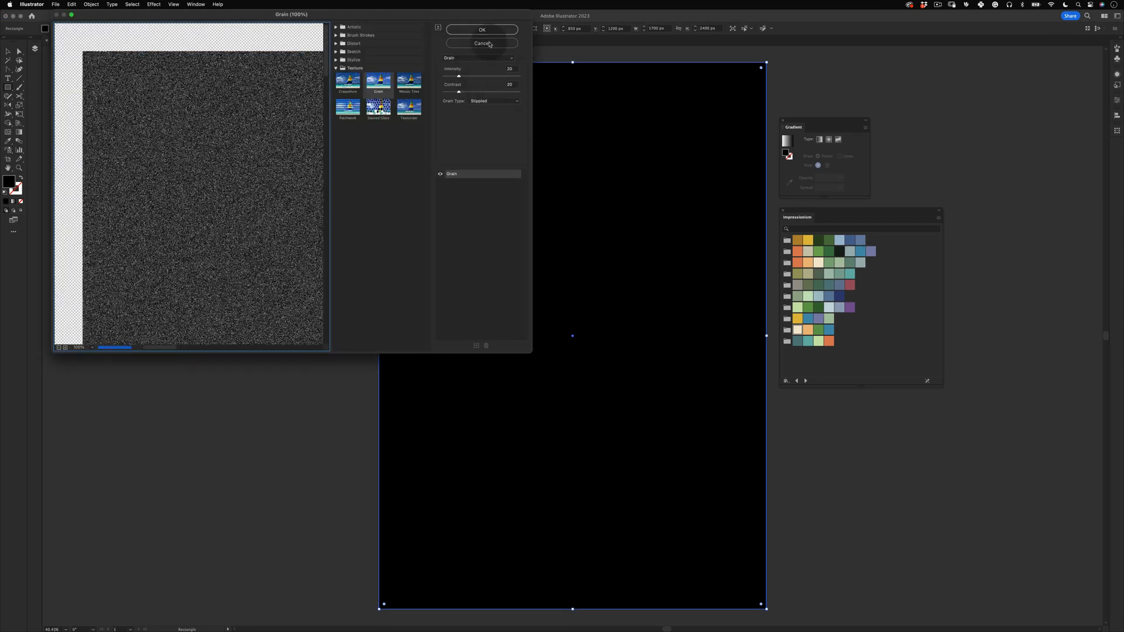
click(485, 30)
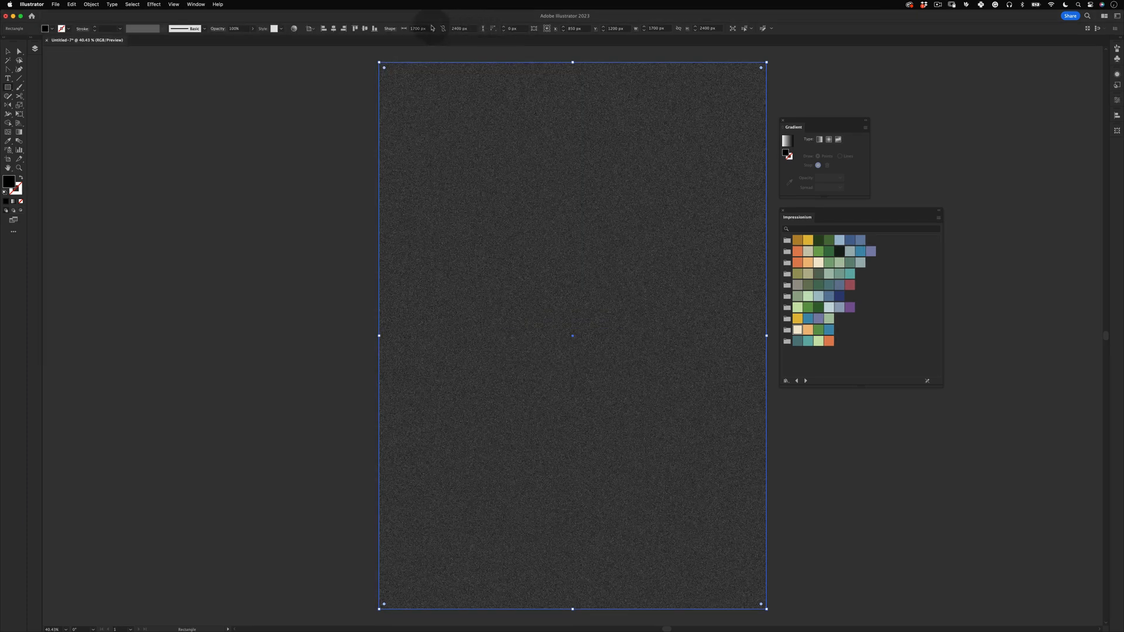
Set the grain rectangle's opacity to 25% and its blending mode to Screen
text(25)
key(Tab)
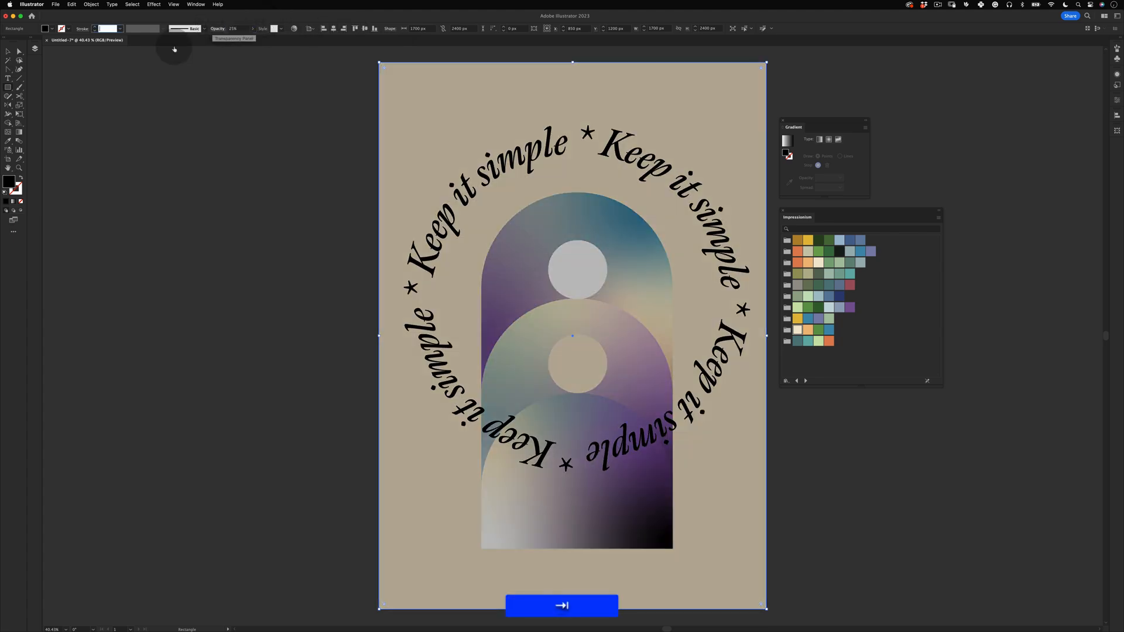
click(218, 28)
click(157, 41)
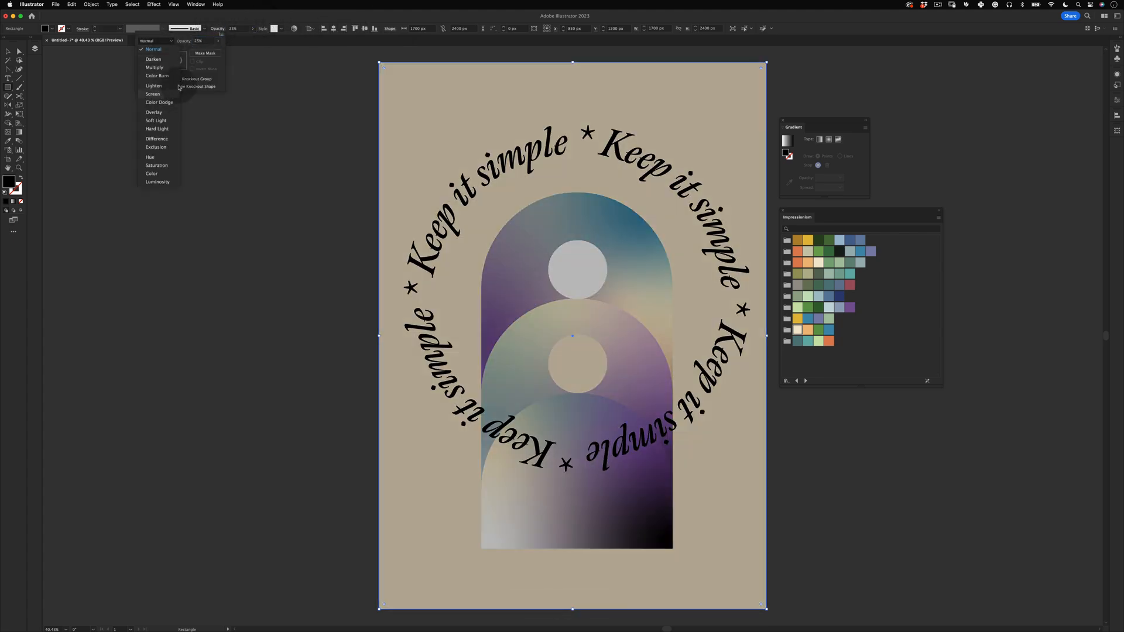
click(164, 93)
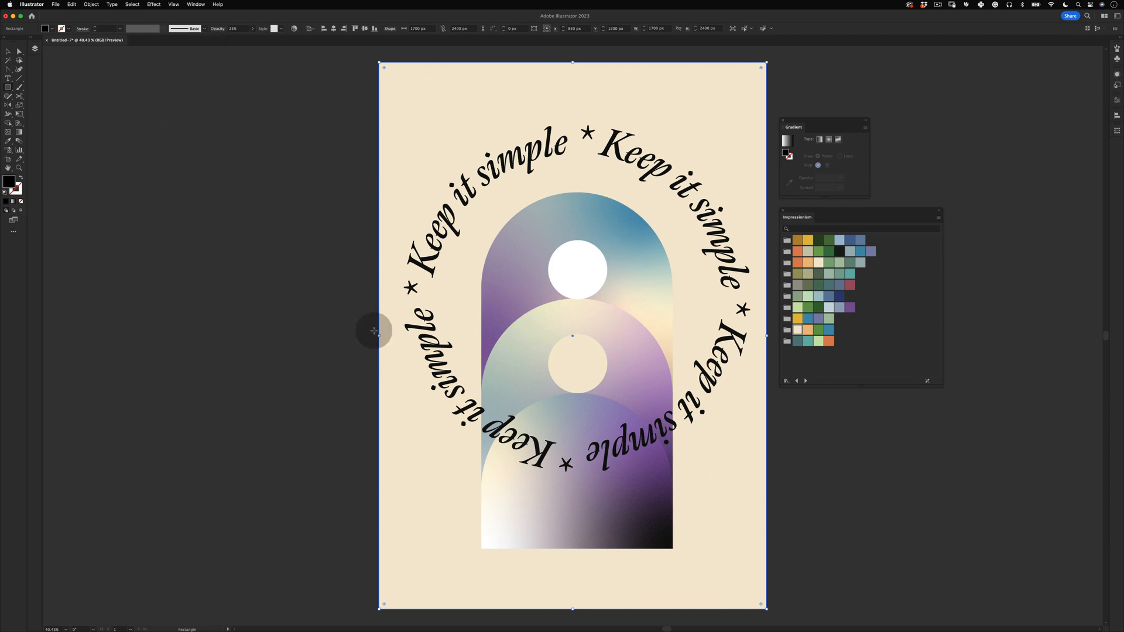
Examine the finished poster in full-screen mode without the interface
key(f)
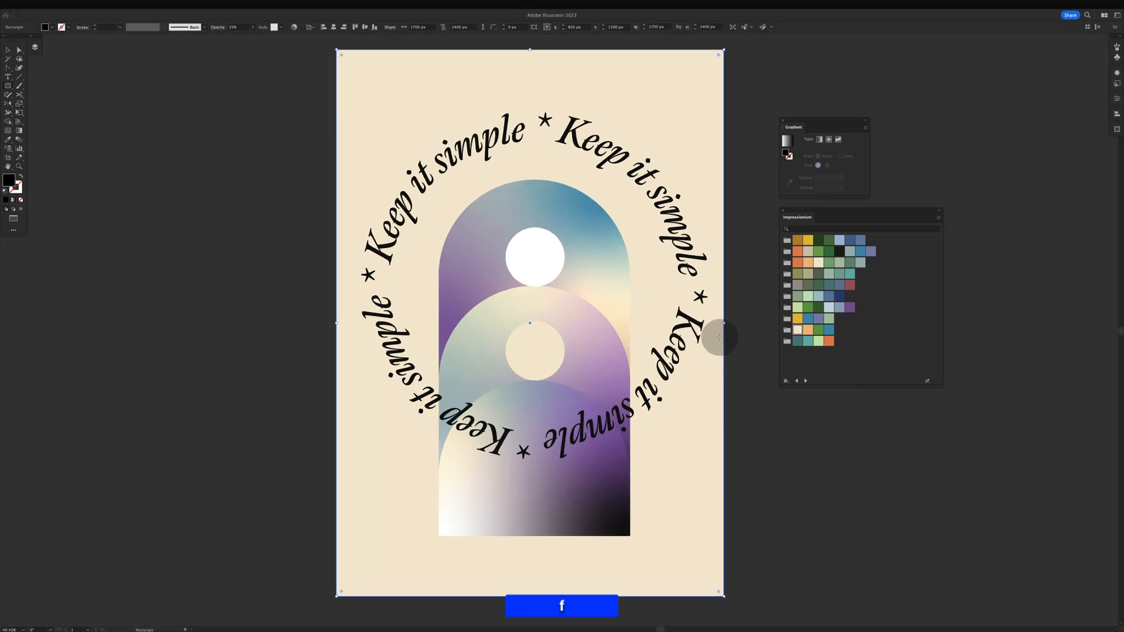
key(f)
key(v)
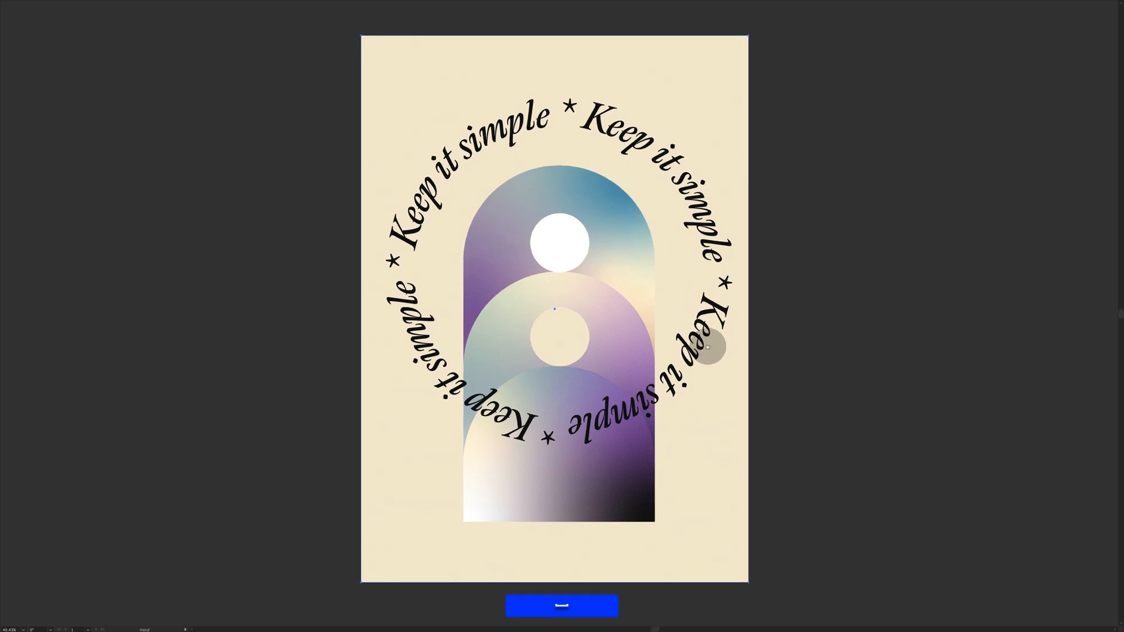